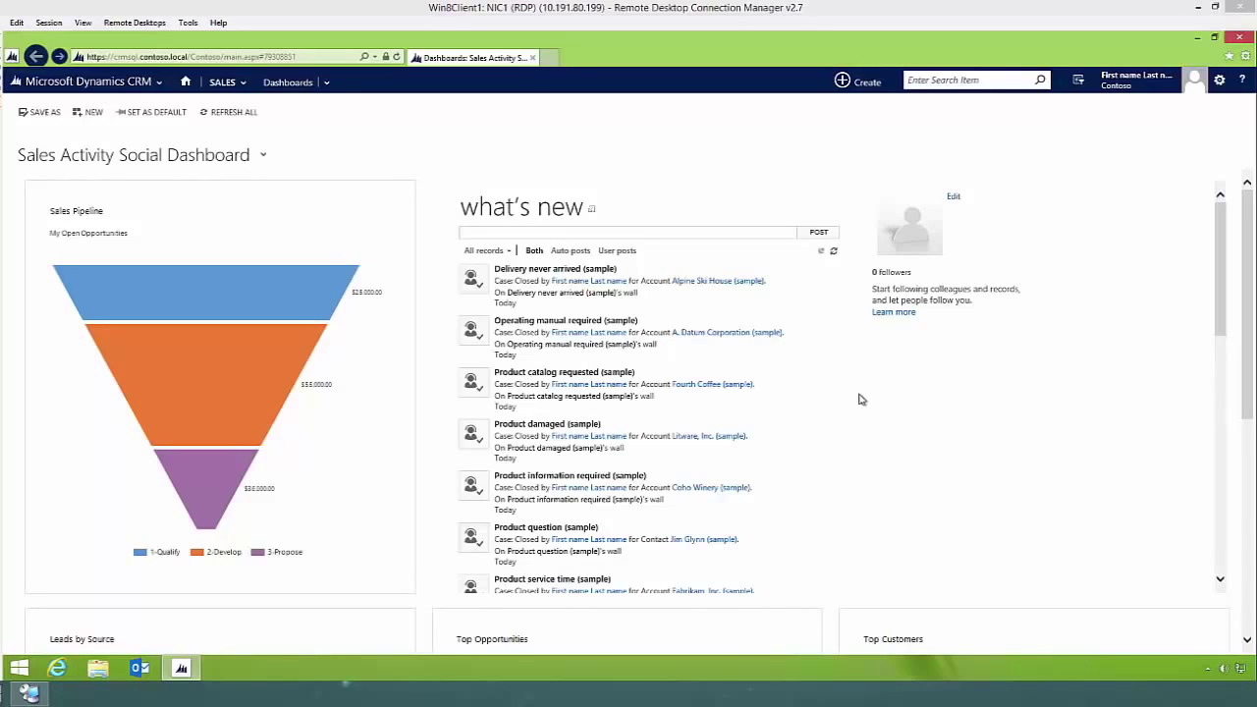
Open the System Settings dialog from the Administration area of Settings
{"action": "left_click", "coordinate": [118, 84]}
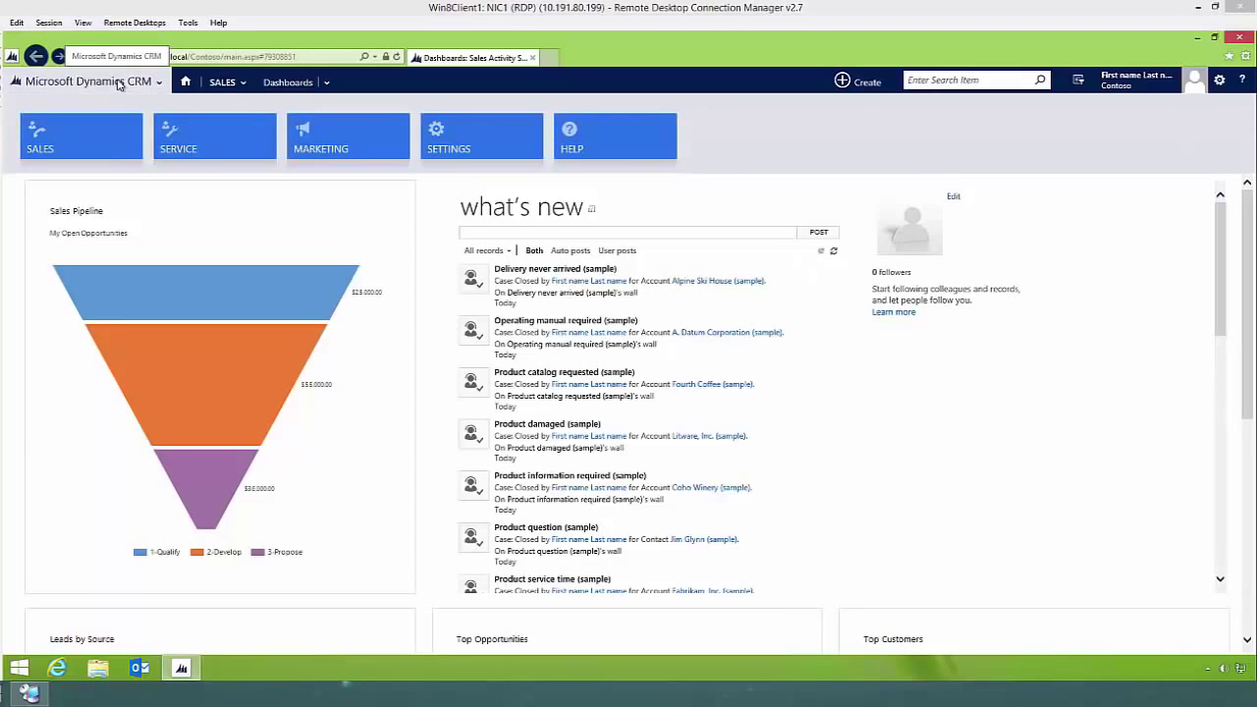
{"action": "left_click", "coordinate": [462, 139]}
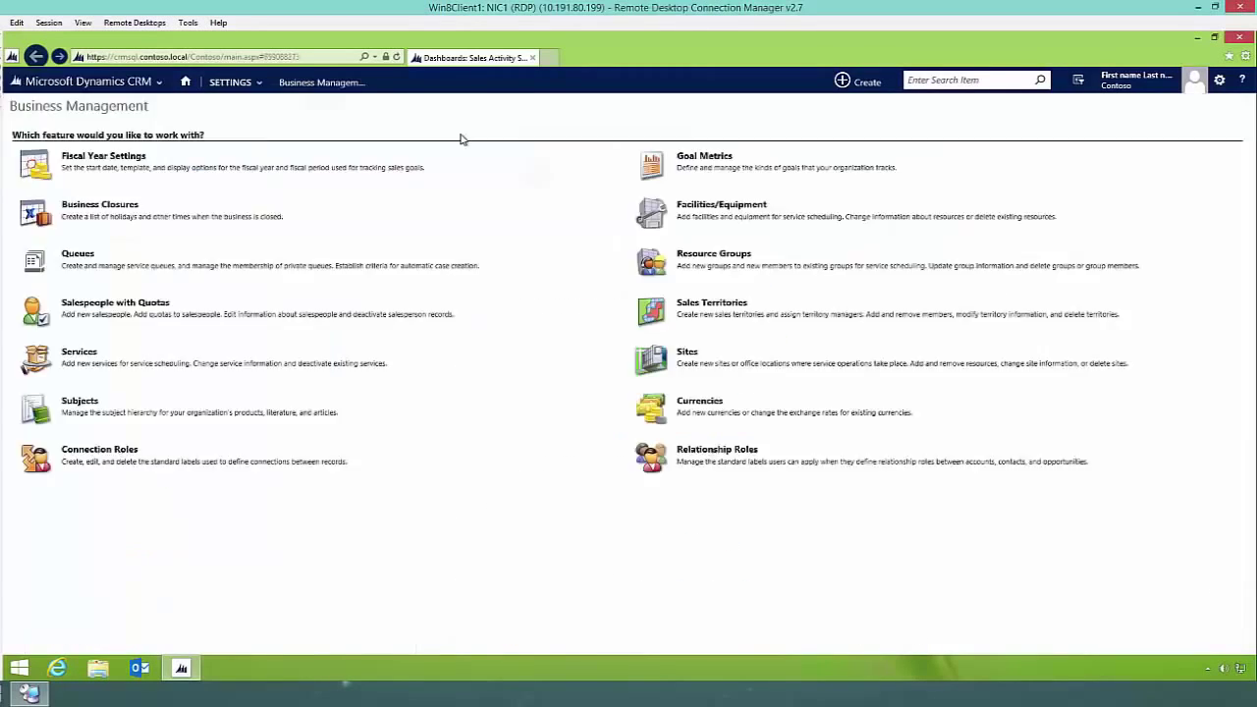
{"action": "left_click", "coordinate": [250, 87]}
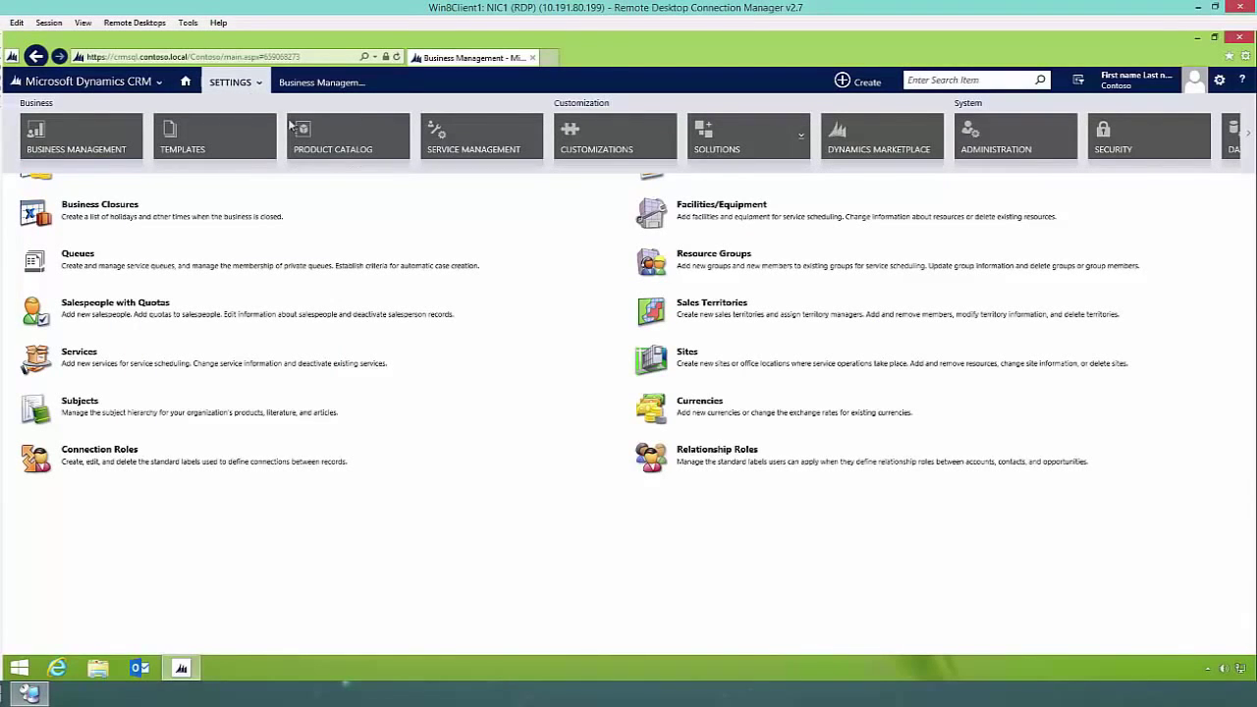
{"action": "left_click", "coordinate": [989, 137]}
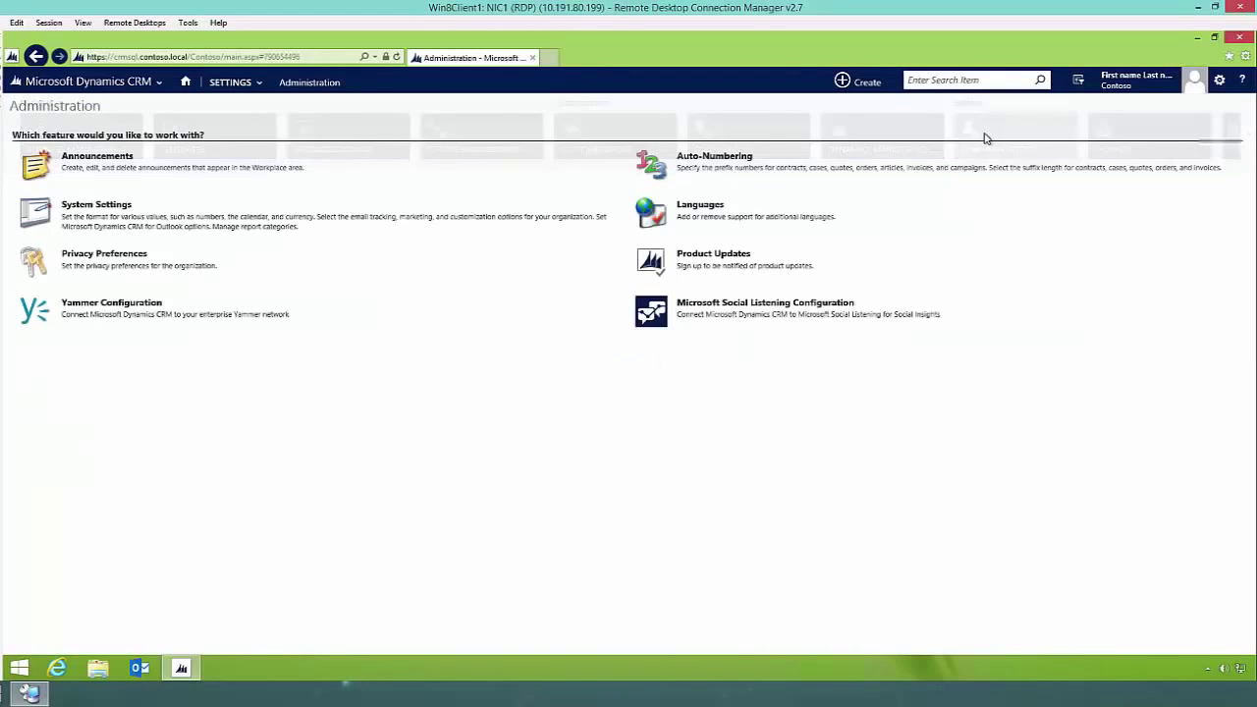
{"action": "left_click", "coordinate": [96, 205]}
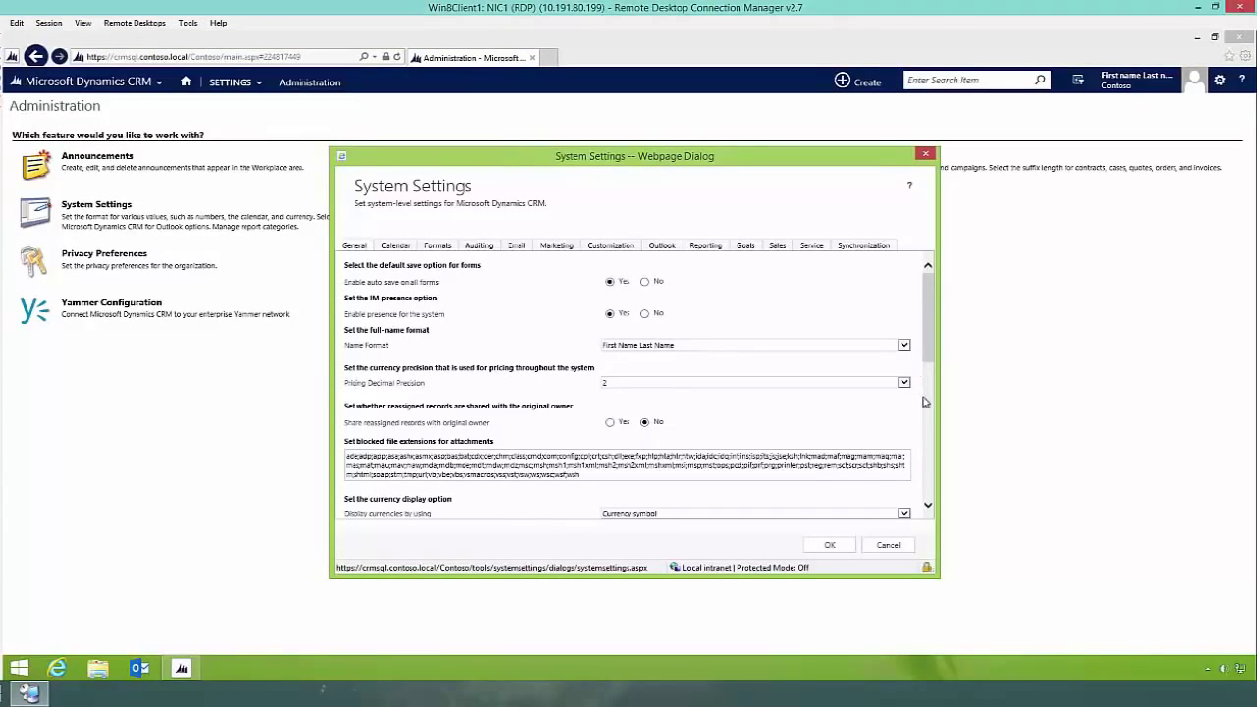
{"action": "scroll", "coordinate": [929, 432], "scroll_direction": "down", "scroll_amount": 10}
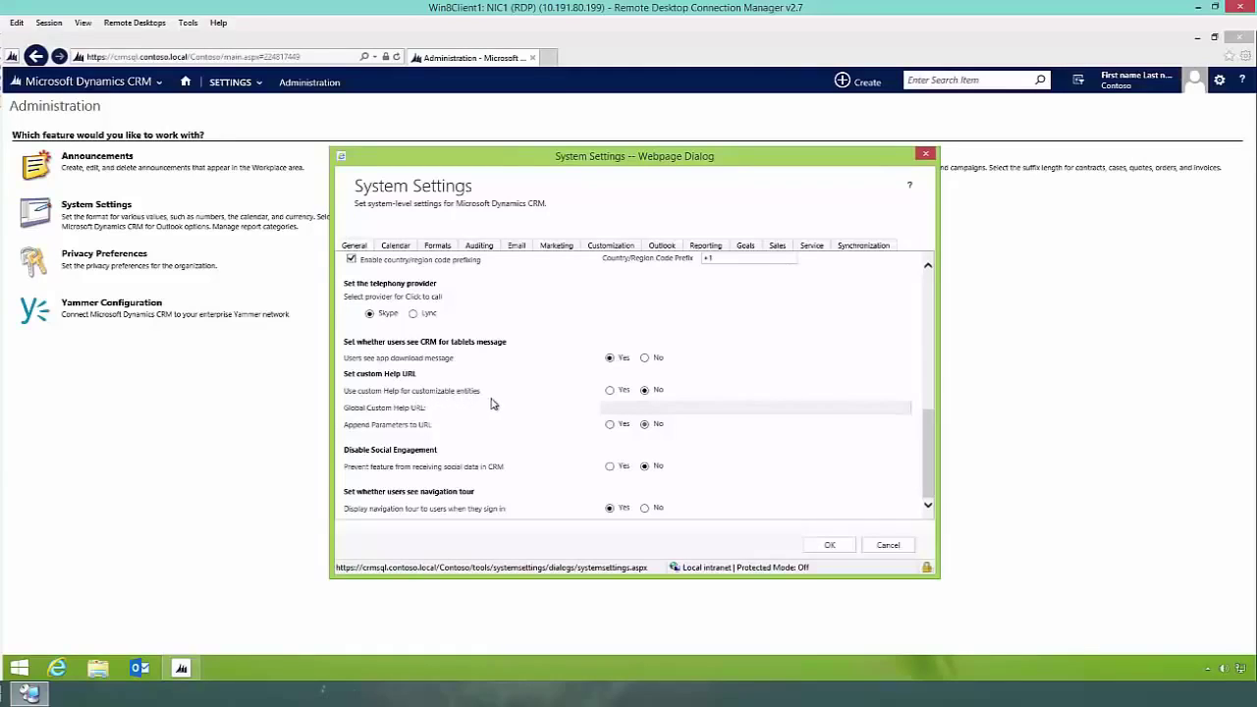
{"action": "left_click", "coordinate": [610, 391]}
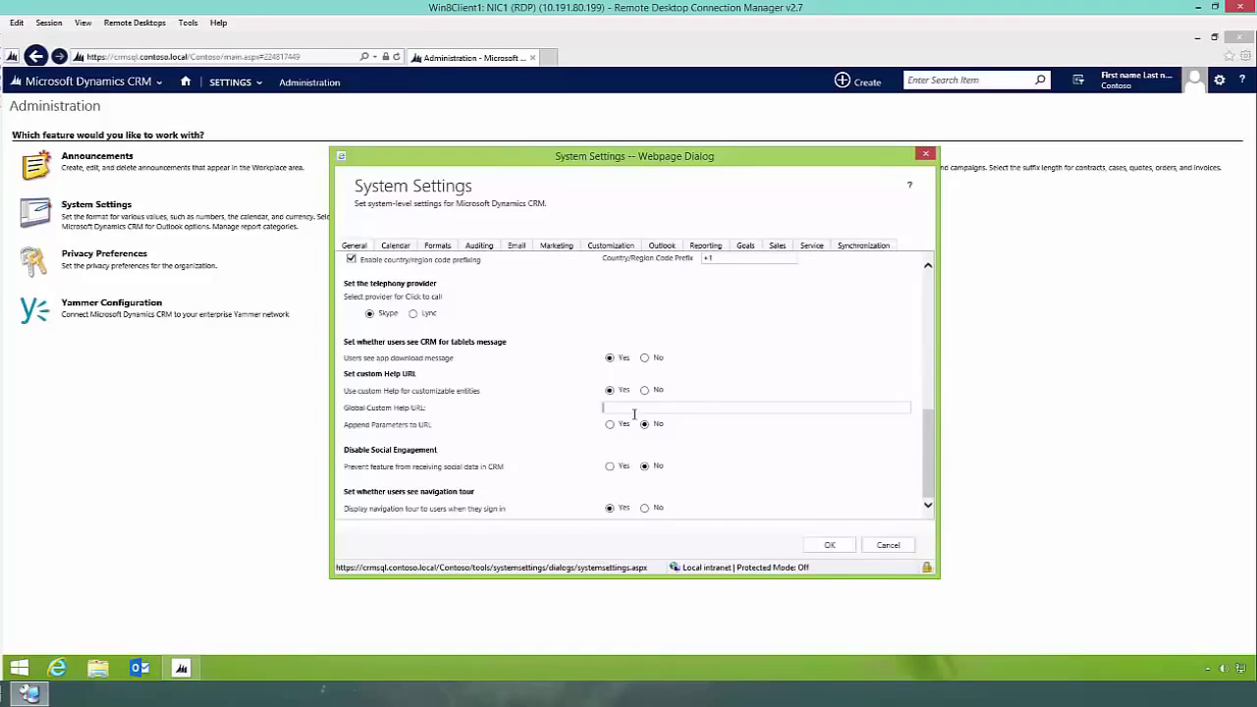
{"action": "type", "text": "https://www.bing.com"}
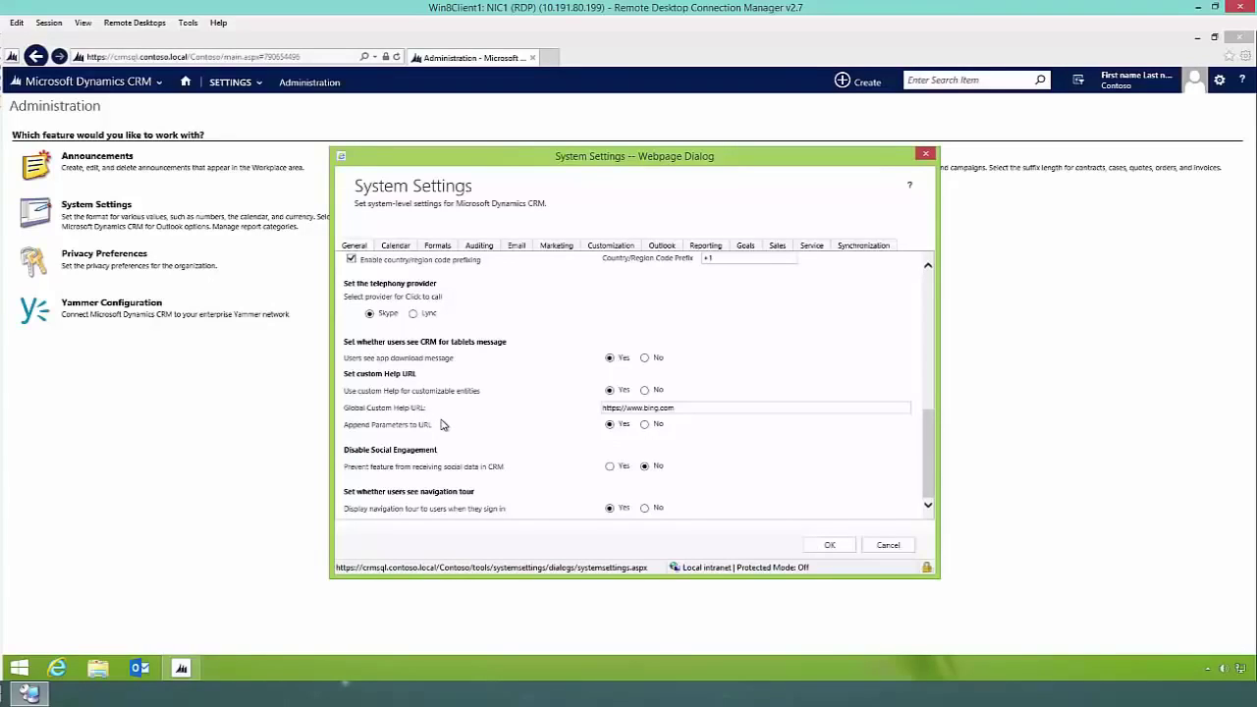
{"action": "left_click", "coordinate": [822, 548]}
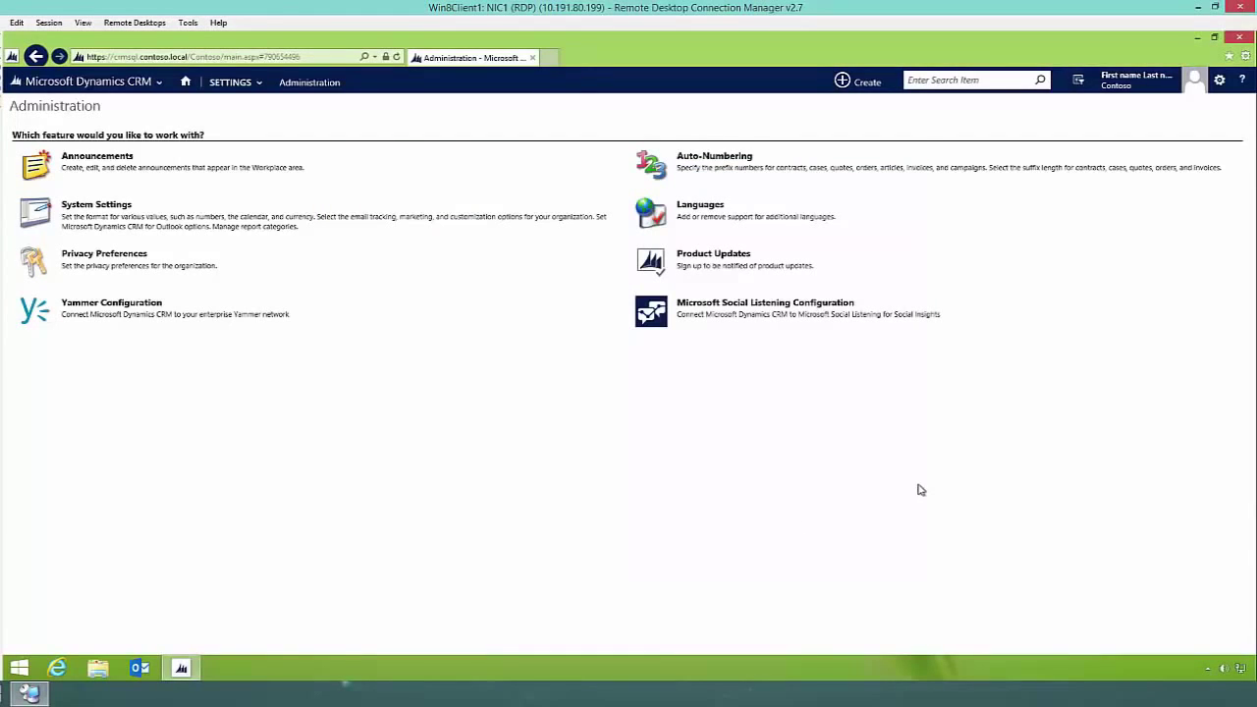
Reload the Administration page, open its help to check the custom URL, and close the help page
{"action": "left_click", "coordinate": [397, 57]}
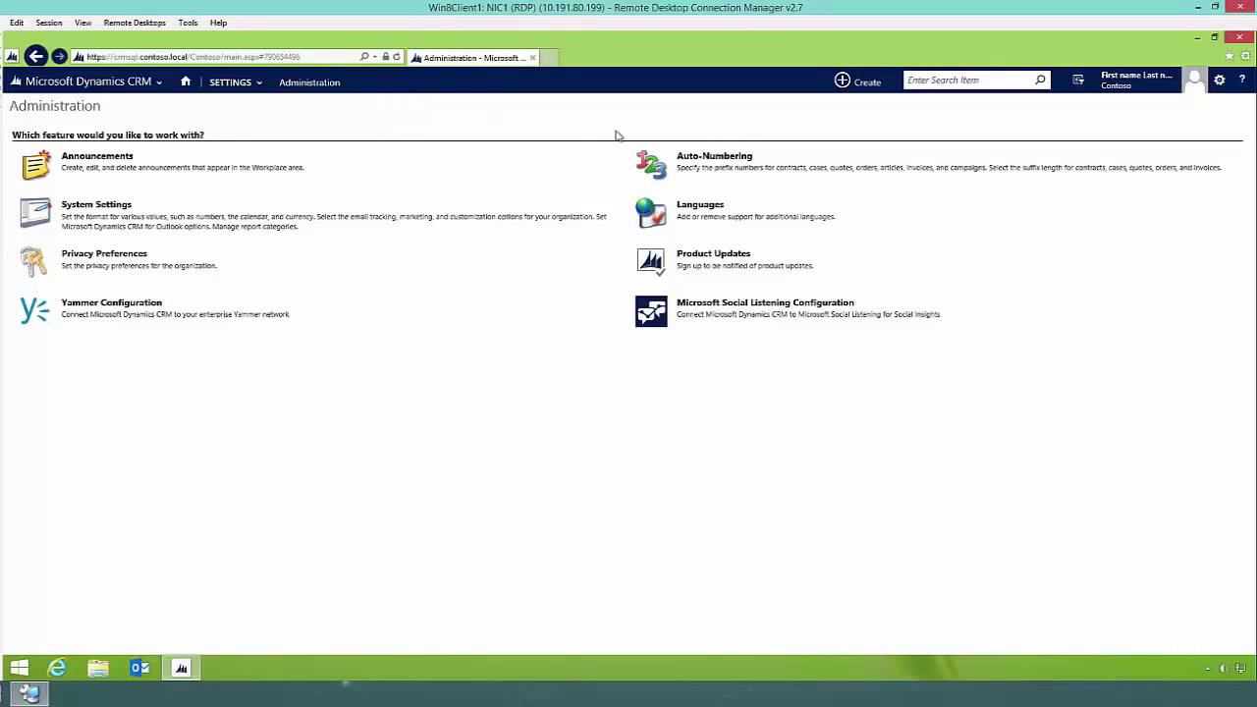
{"action": "left_click", "coordinate": [1242, 81]}
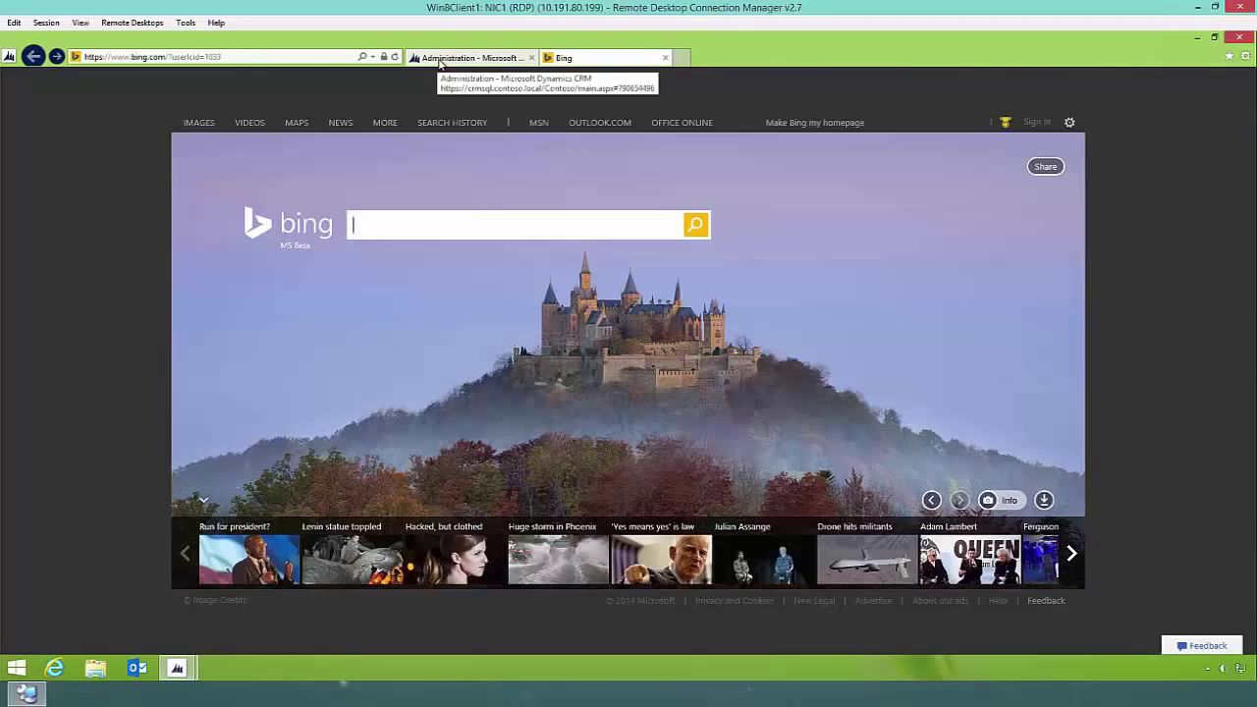
{"action": "left_click", "coordinate": [666, 59]}
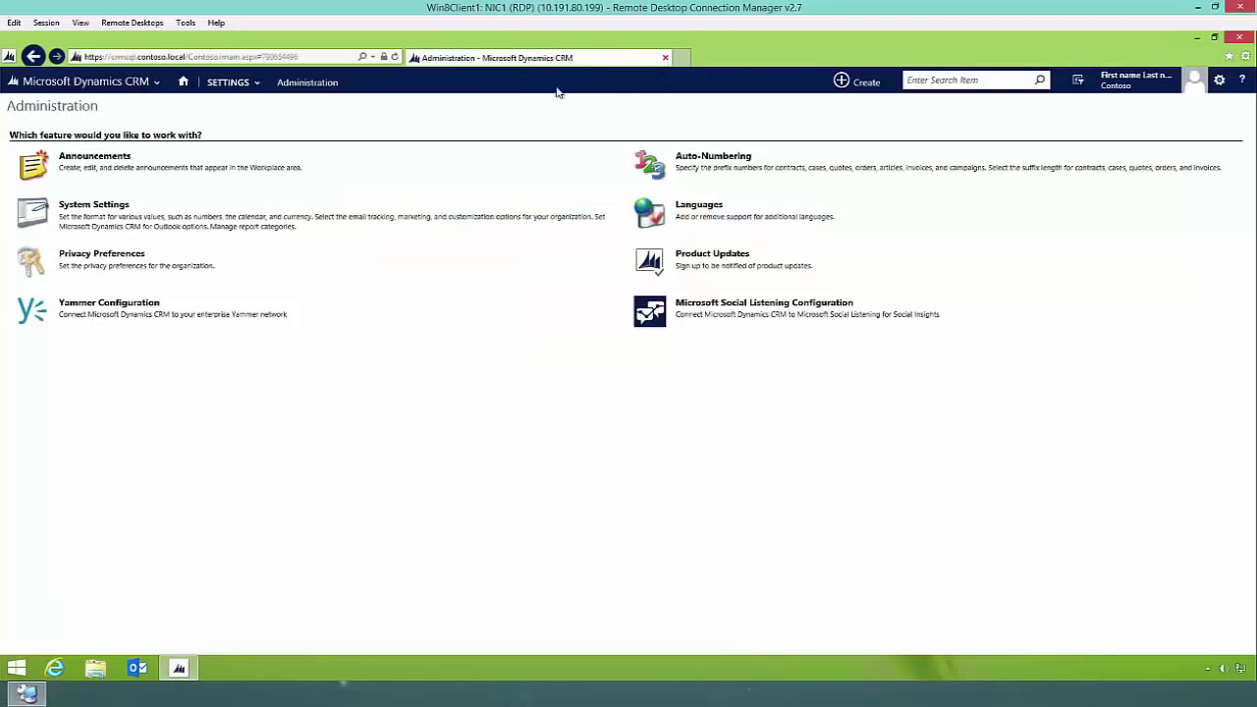
Go to the Sales accounts list, open its help to check the URL parameters, and close the help page
{"action": "left_click", "coordinate": [134, 85]}
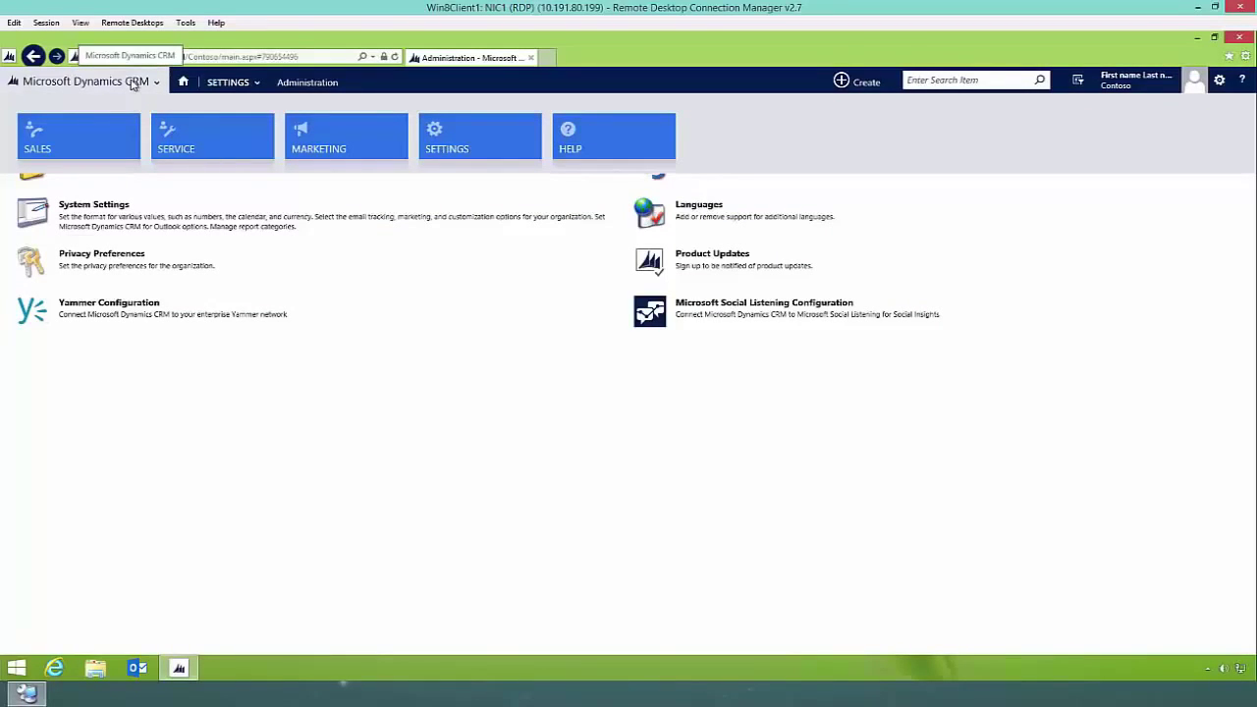
{"action": "left_click", "coordinate": [109, 142]}
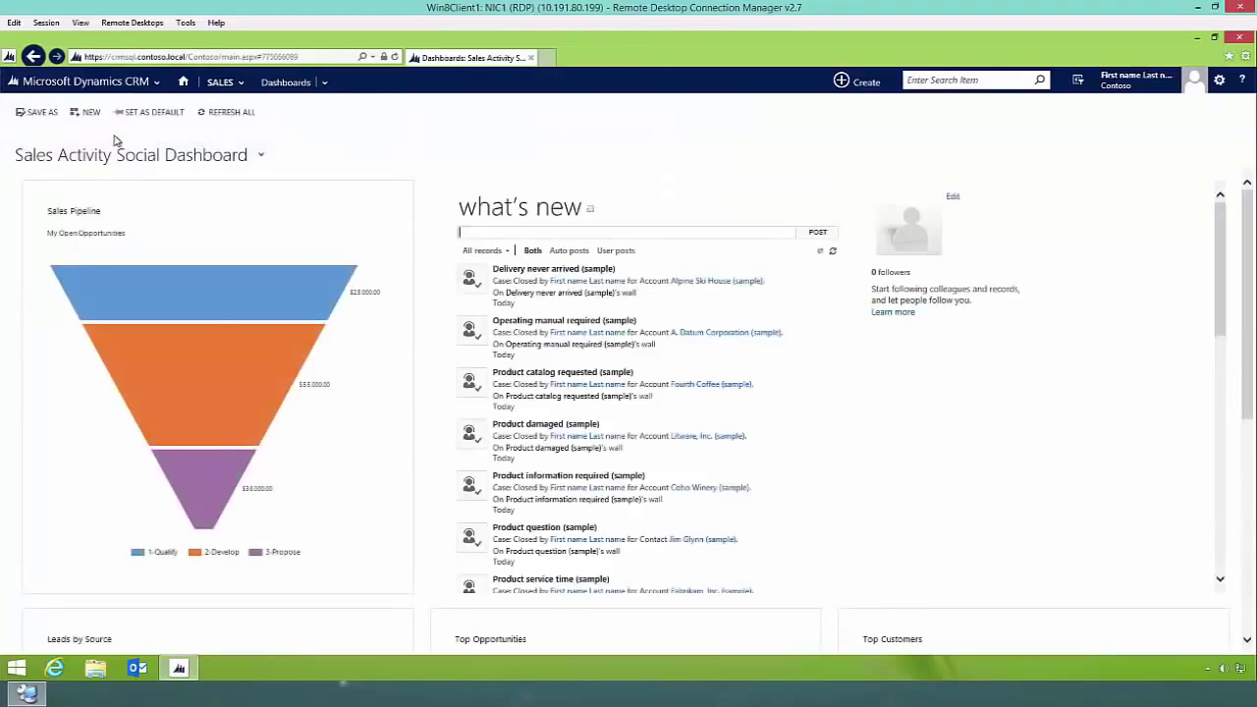
{"action": "left_click", "coordinate": [236, 84]}
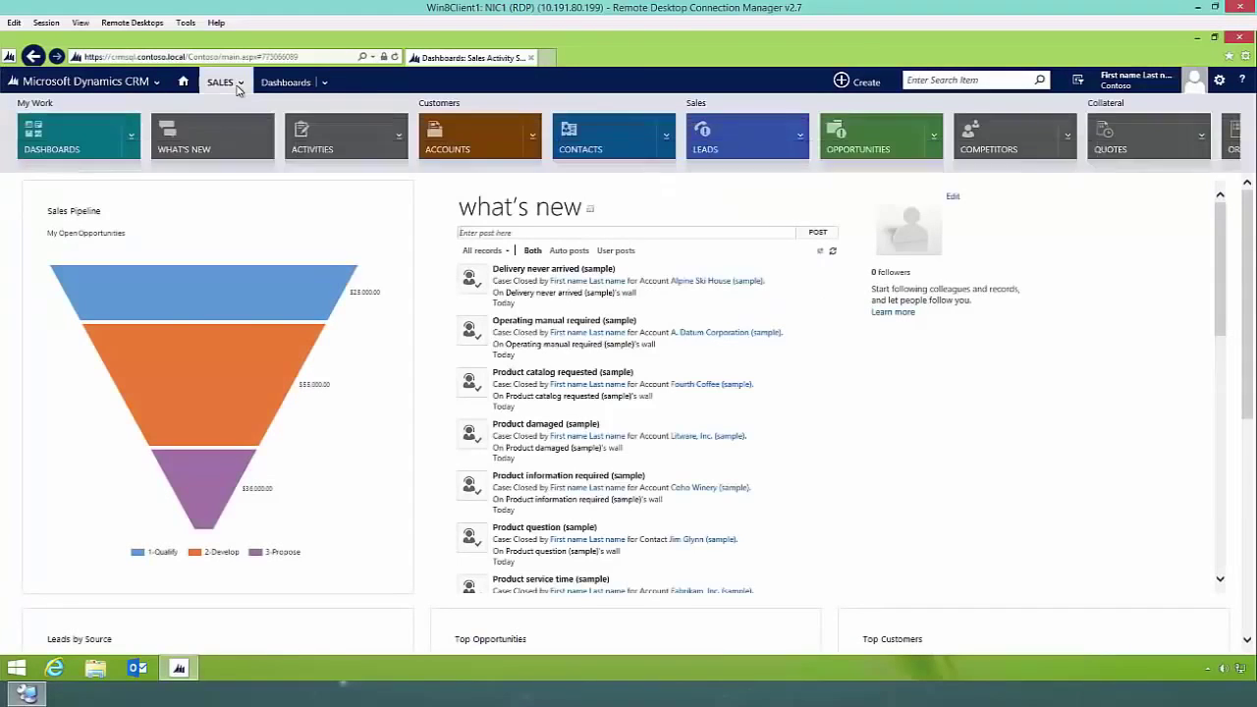
{"action": "left_click", "coordinate": [455, 145]}
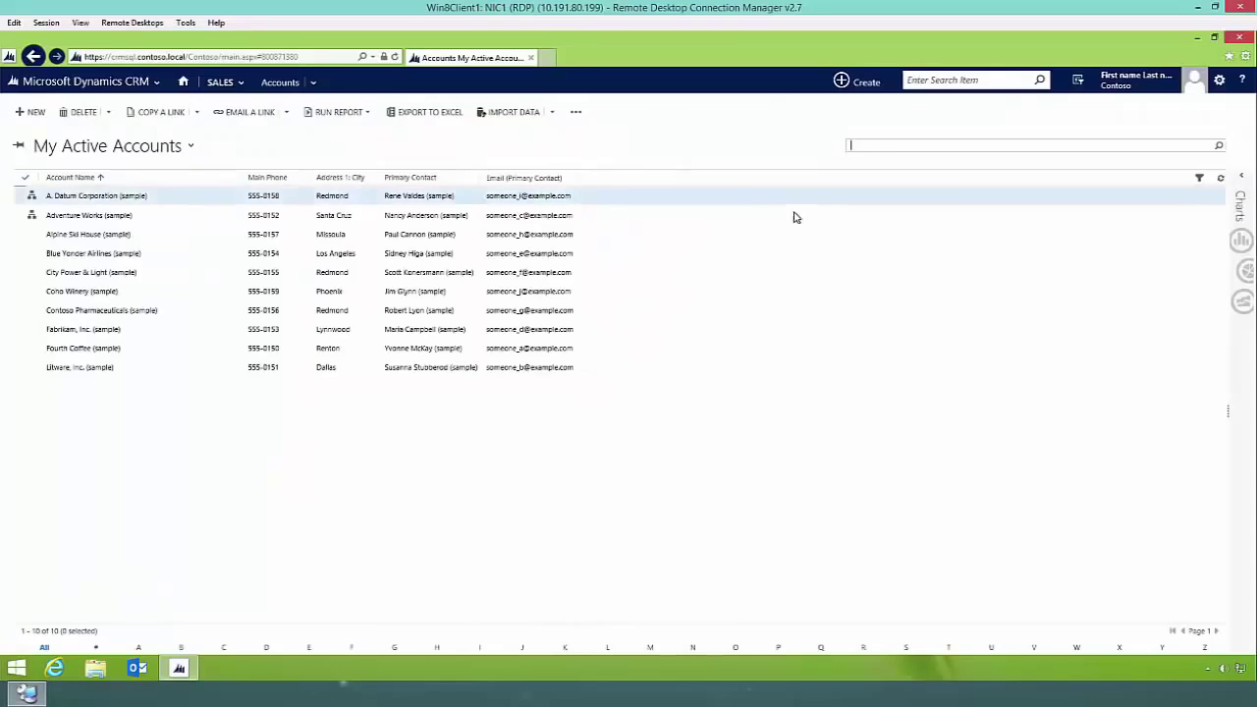
{"action": "left_click", "coordinate": [1244, 82]}
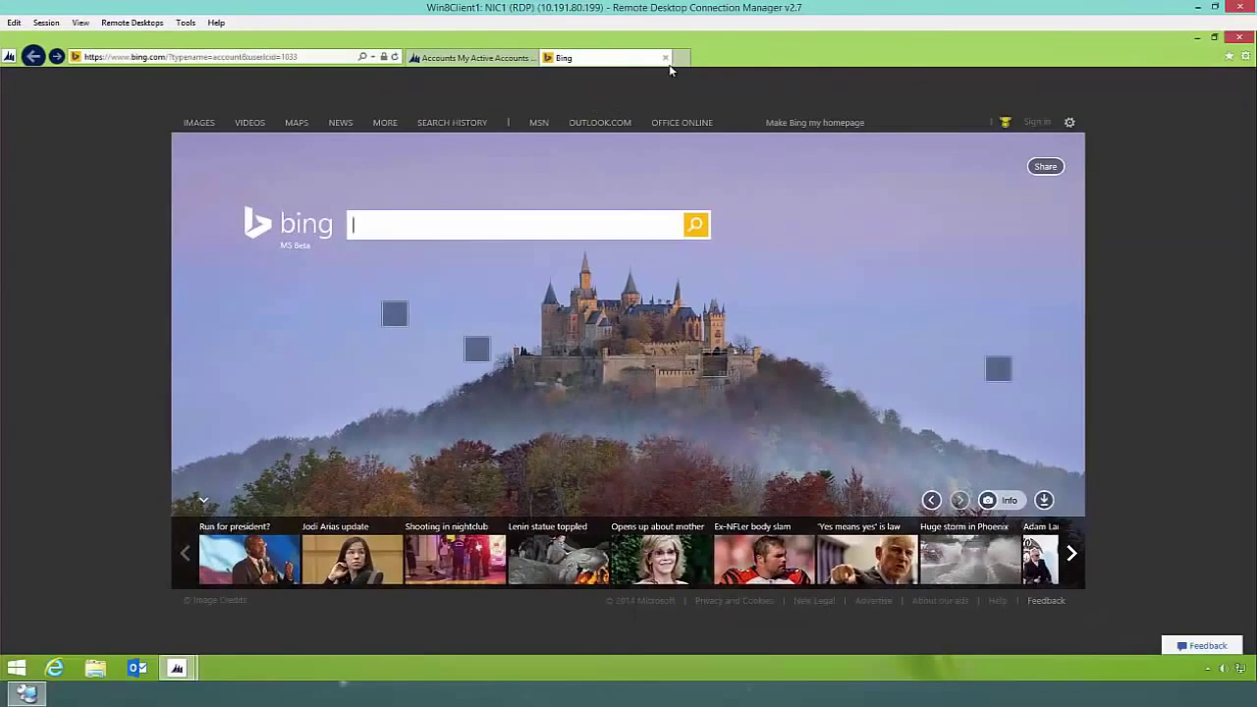
{"action": "left_click", "coordinate": [666, 59]}
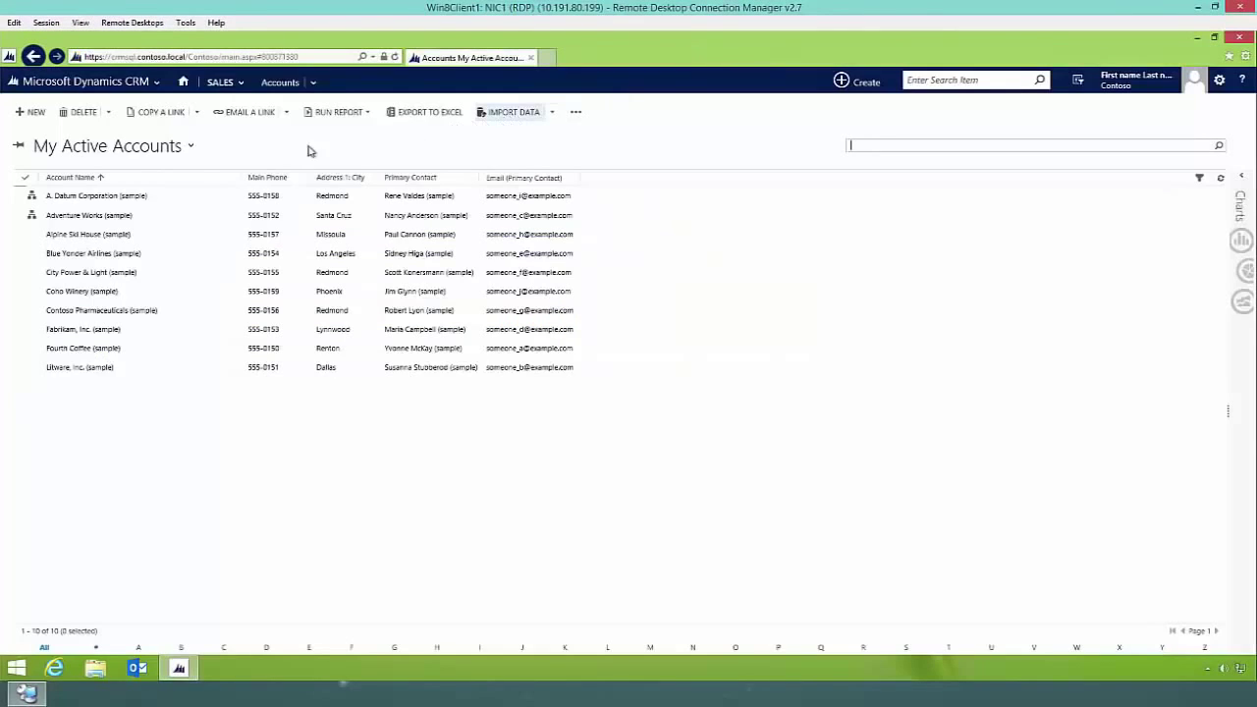
Open the A. Datum Corporation (sample) account, check the help URL parameters for its form, and close the help page
{"action": "left_click", "coordinate": [118, 200]}
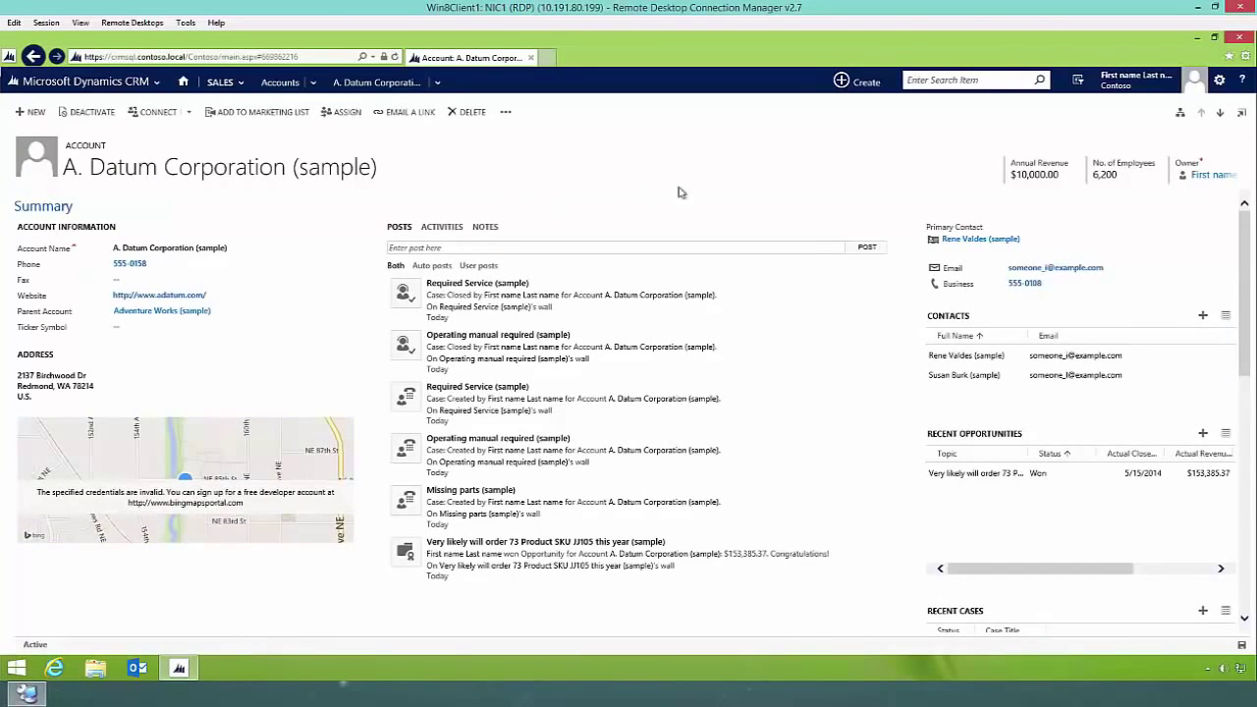
{"action": "left_click", "coordinate": [1244, 85]}
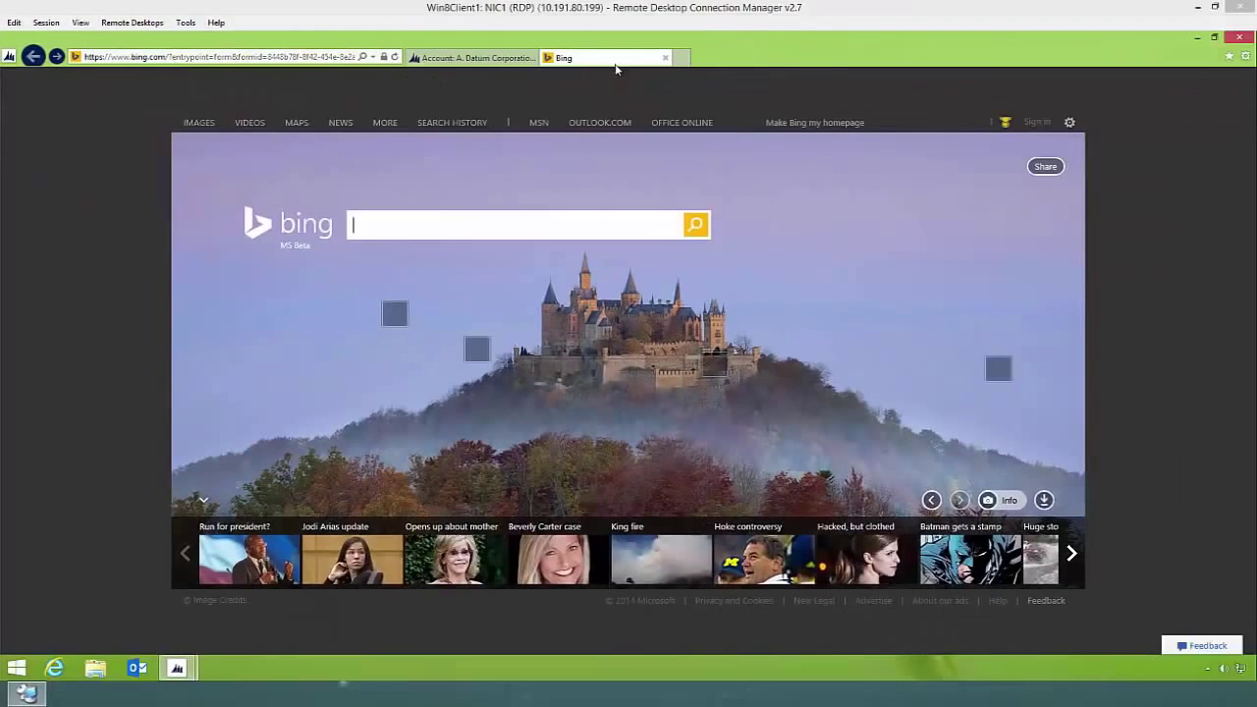
{"action": "left_click", "coordinate": [665, 58]}
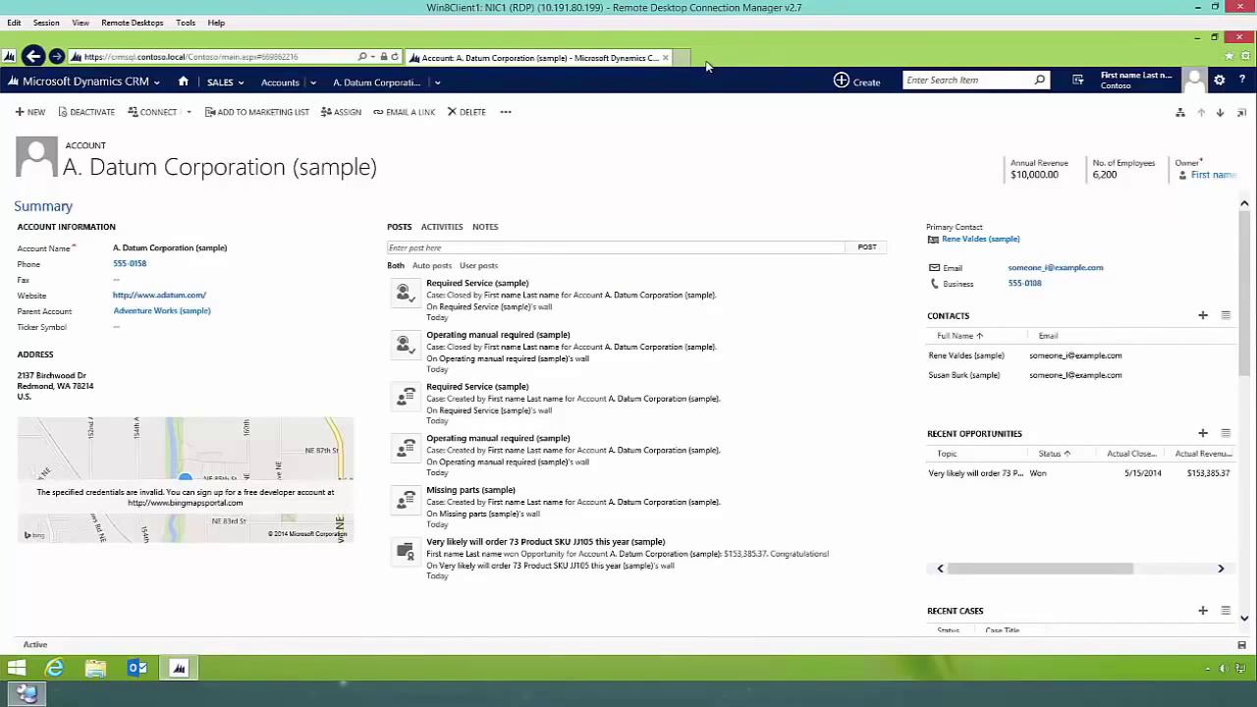
Open the Solutions list in the Settings area
{"action": "left_click", "coordinate": [138, 82]}
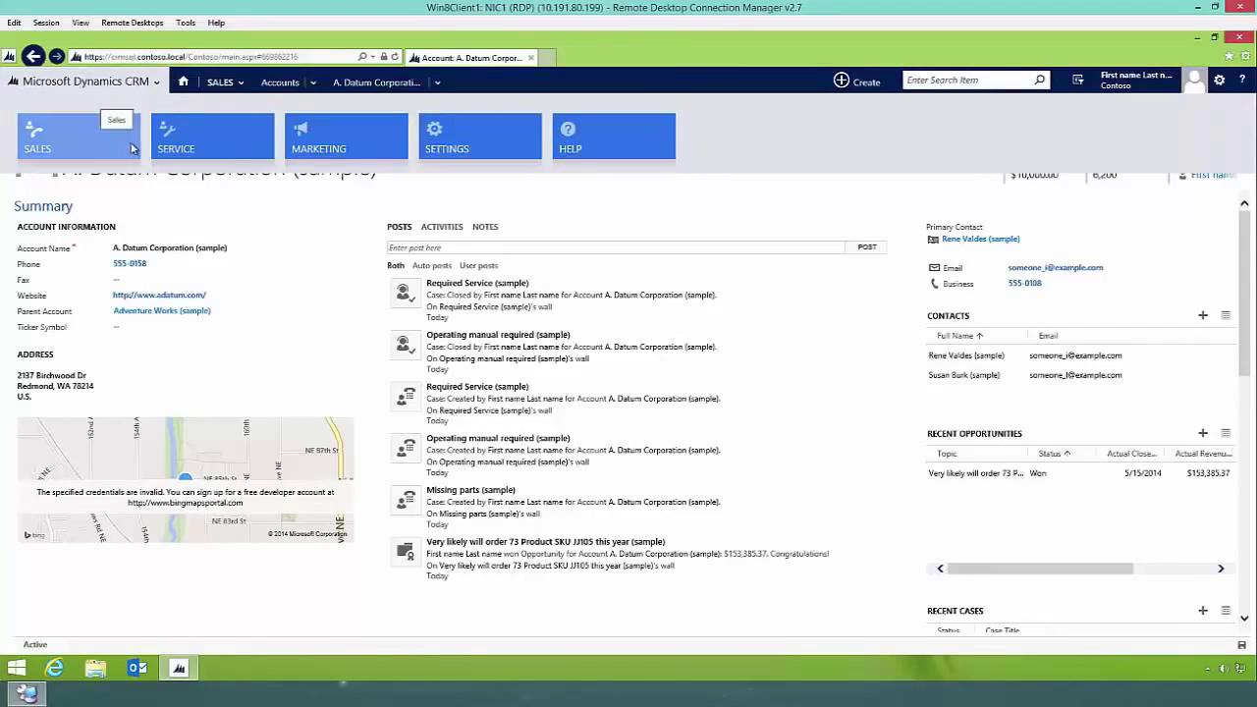
{"action": "left_click", "coordinate": [463, 146]}
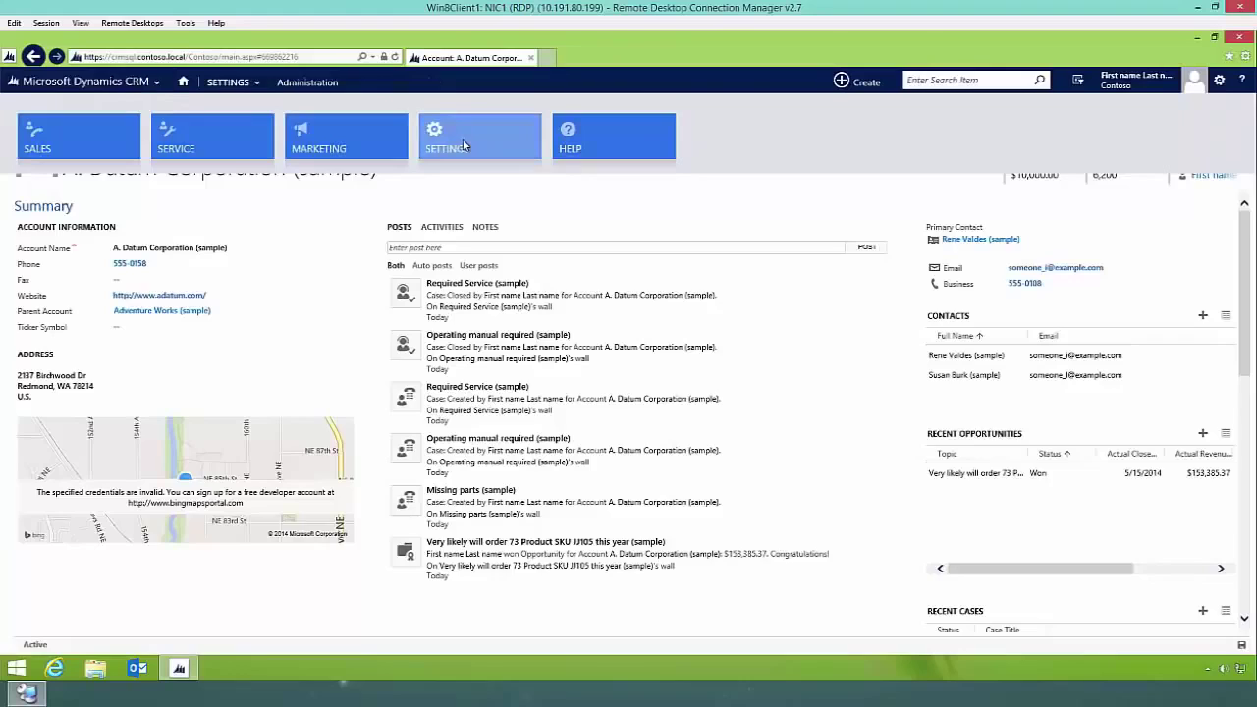
{"action": "left_click", "coordinate": [226, 85]}
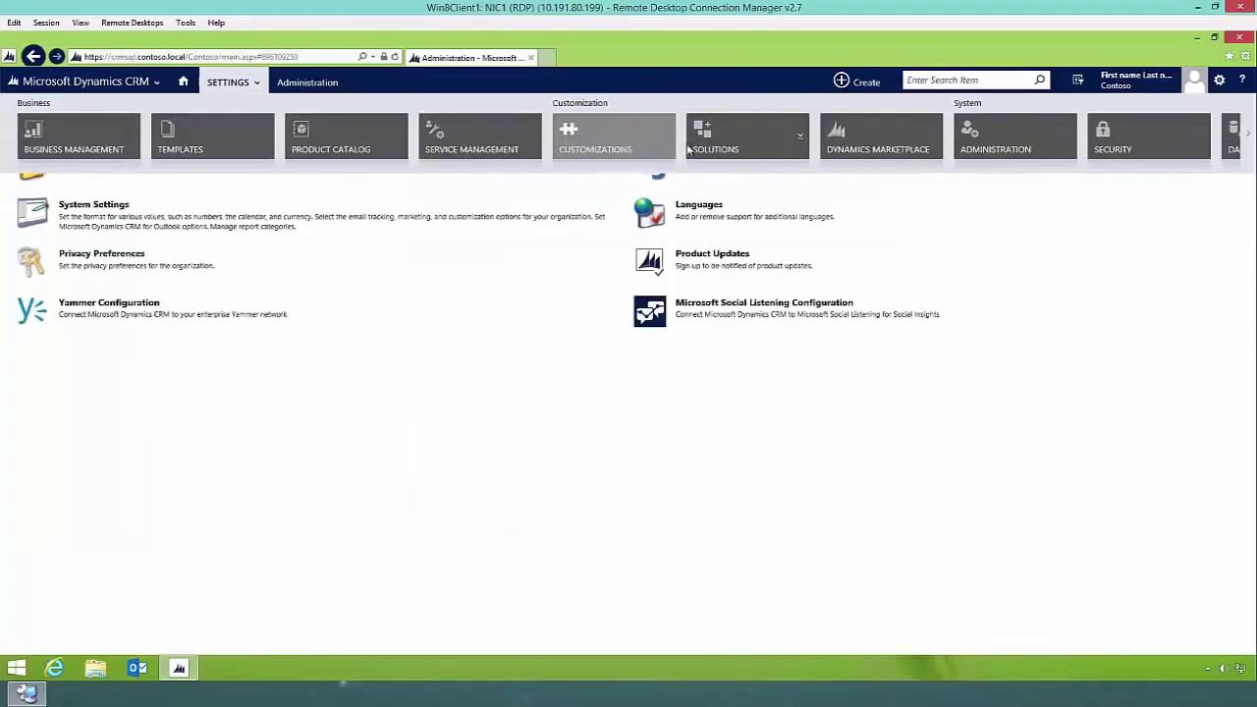
{"action": "left_click", "coordinate": [693, 144]}
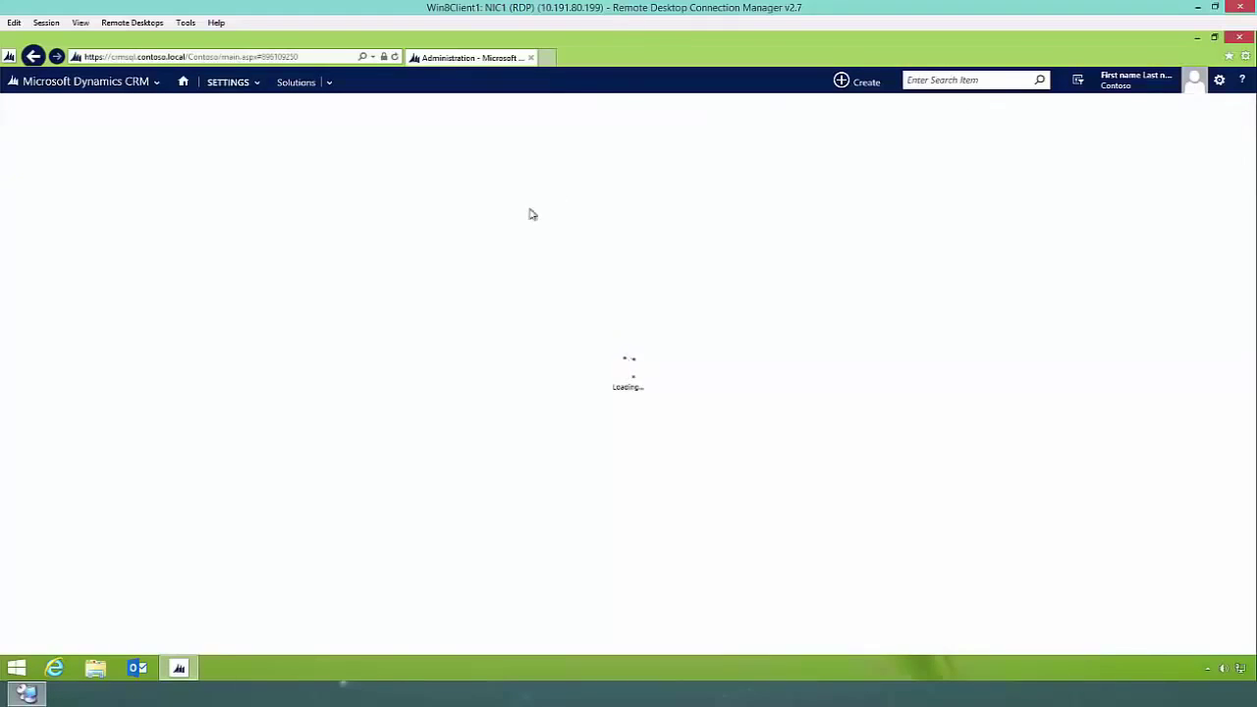
Create and save a solution named Custom Help with the Default Publisher for Contoso and version 1.0
{"action": "left_click", "coordinate": [19, 126]}
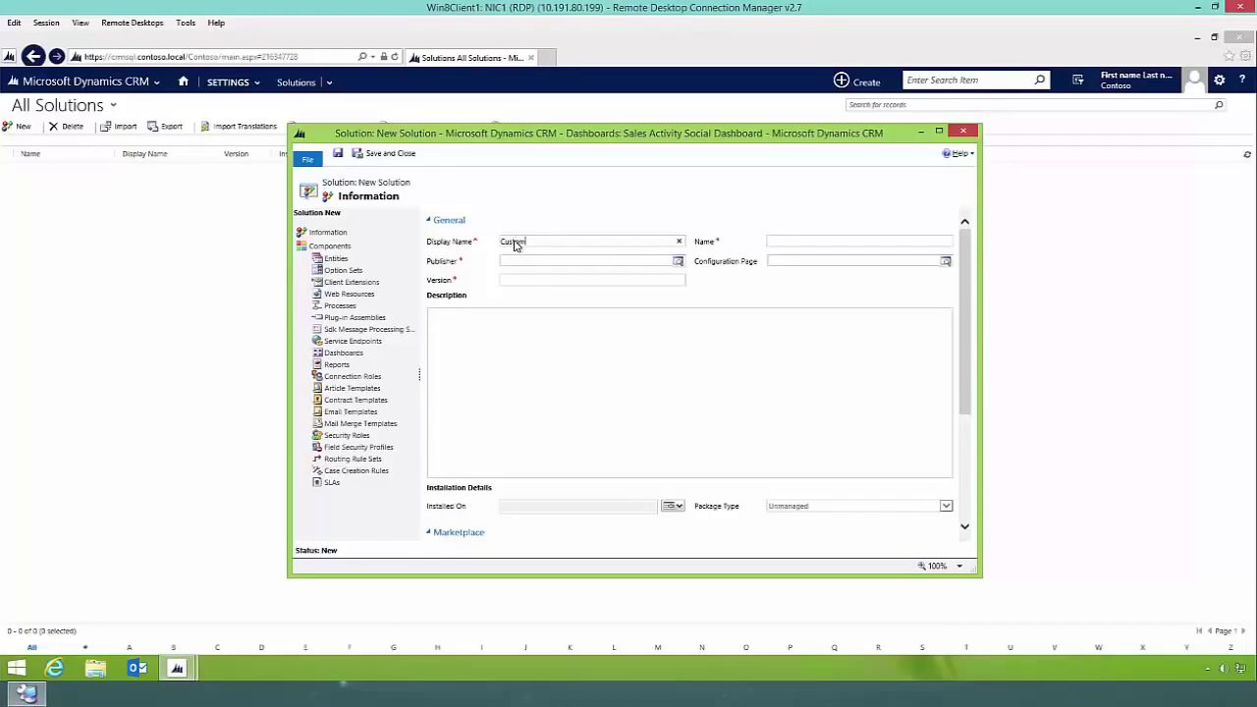
{"action": "type", "text": "lp"}
{"action": "key", "text": "Tab"}
{"action": "key", "text": "Tab"}
{"action": "type", "text": "1.0"}
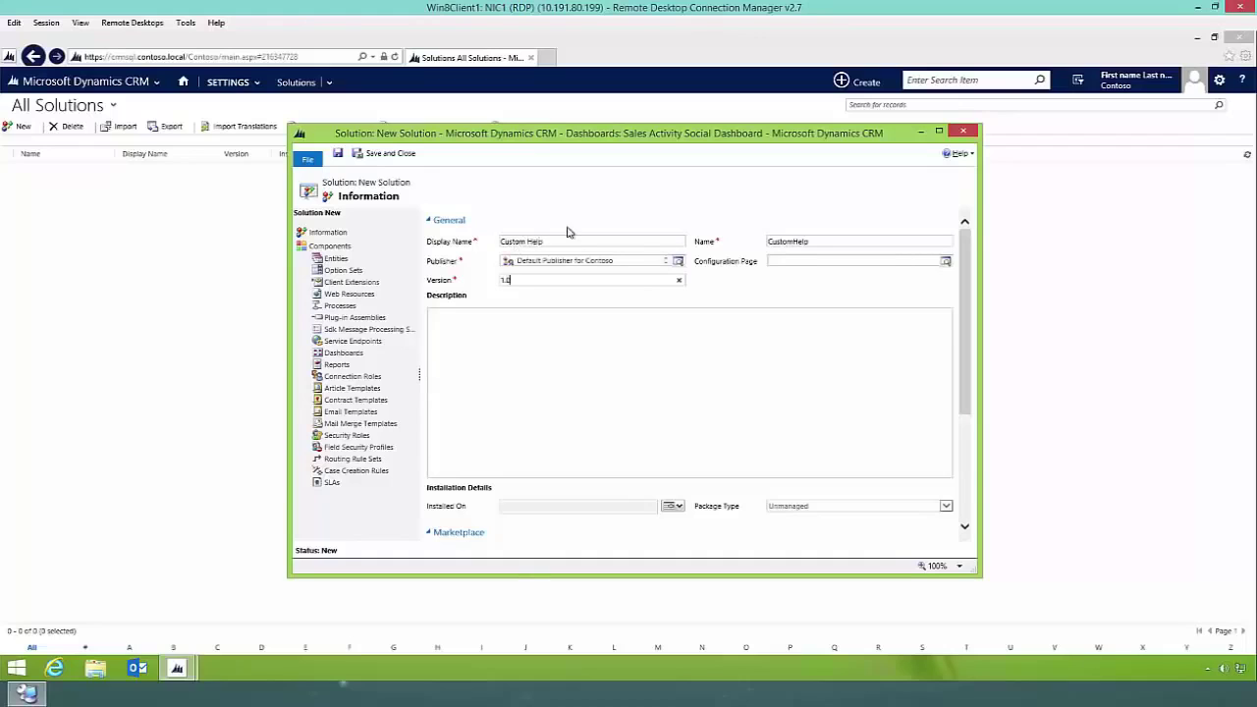
{"action": "left_click", "coordinate": [337, 153]}
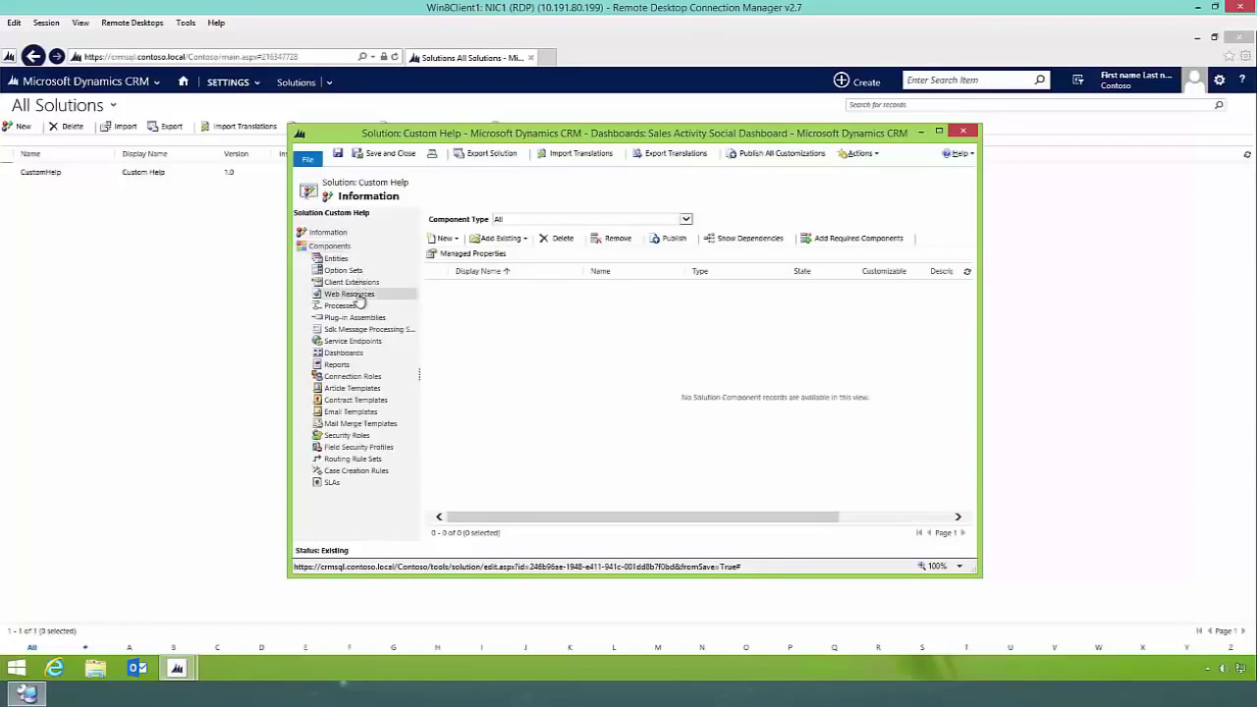
Add a PNG web resource named /CustomHelp/logo.png to the Custom Help solution and close its window
{"action": "left_click", "coordinate": [356, 295]}
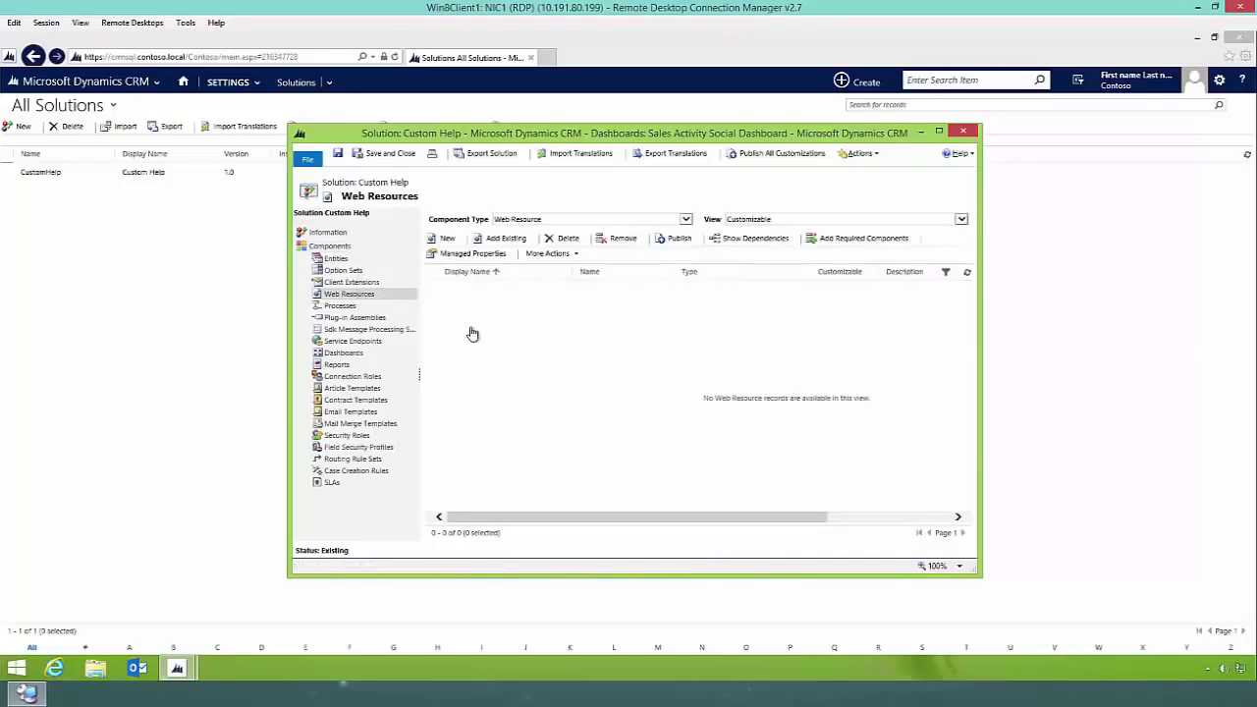
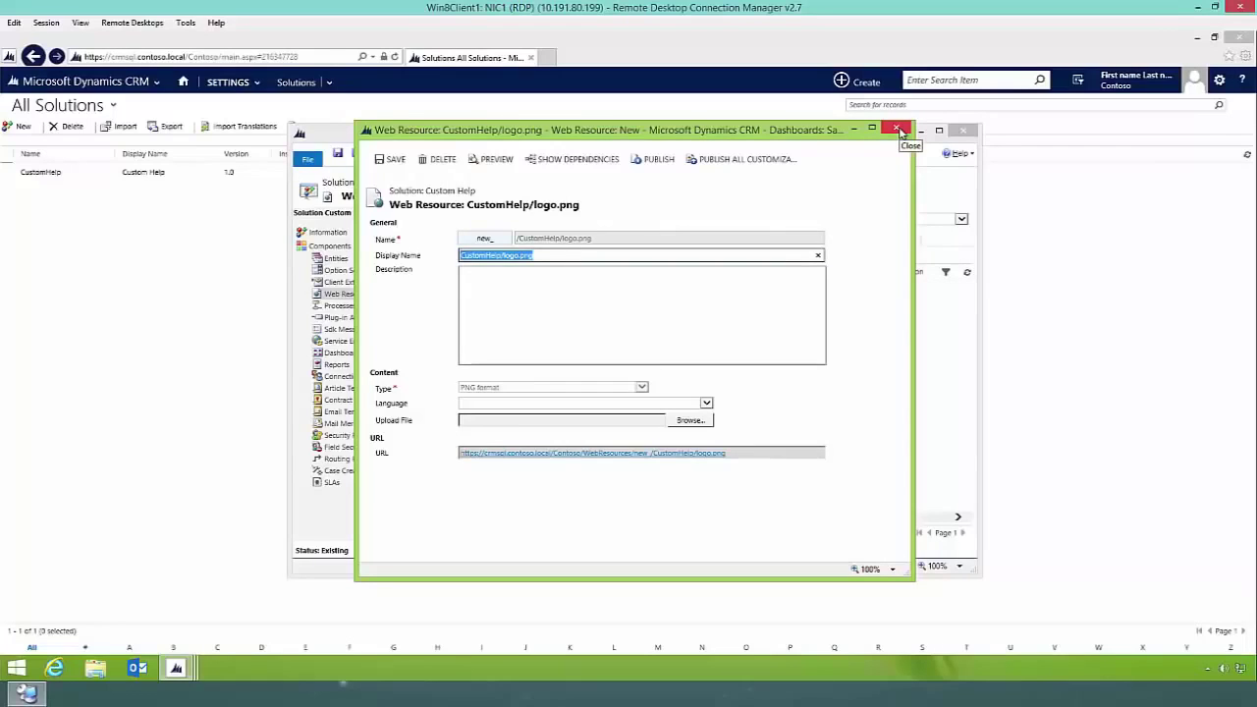
{"action": "left_click", "coordinate": [896, 129]}
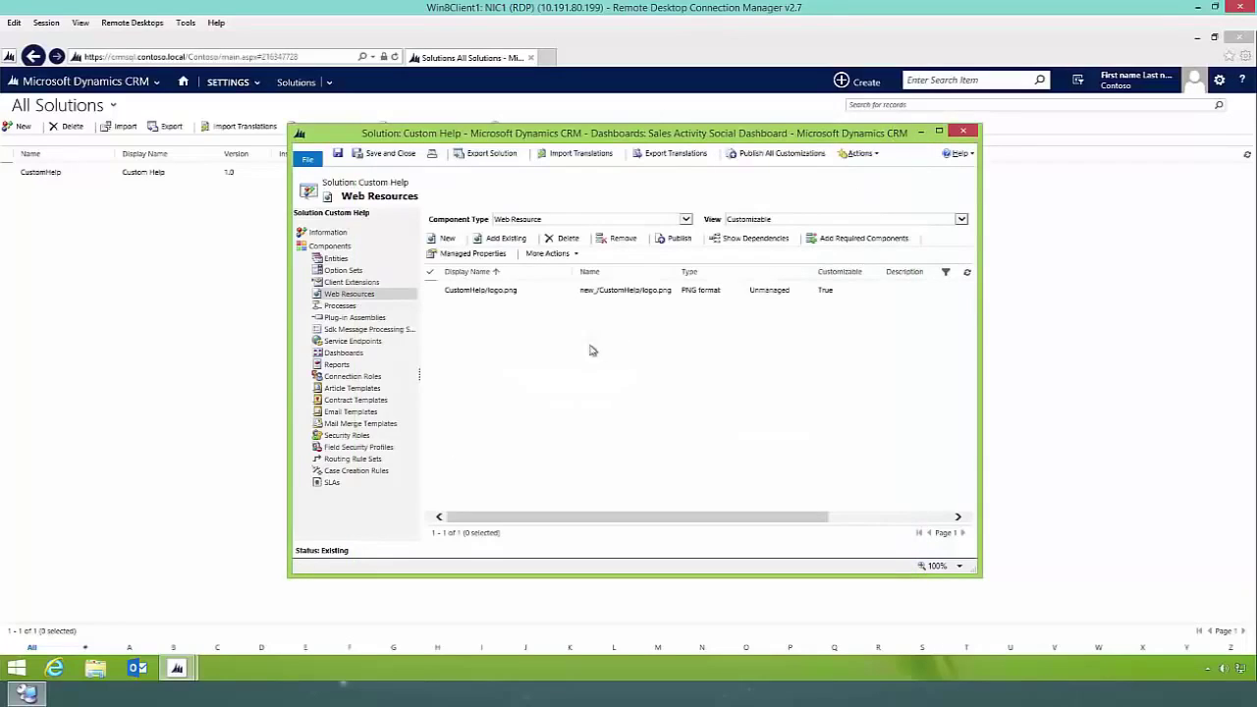
Start a new web resource in the Custom Help solution named /CustomHelp/mainpage.html with type Webpage (HTML)
{"action": "left_click", "coordinate": [441, 239]}
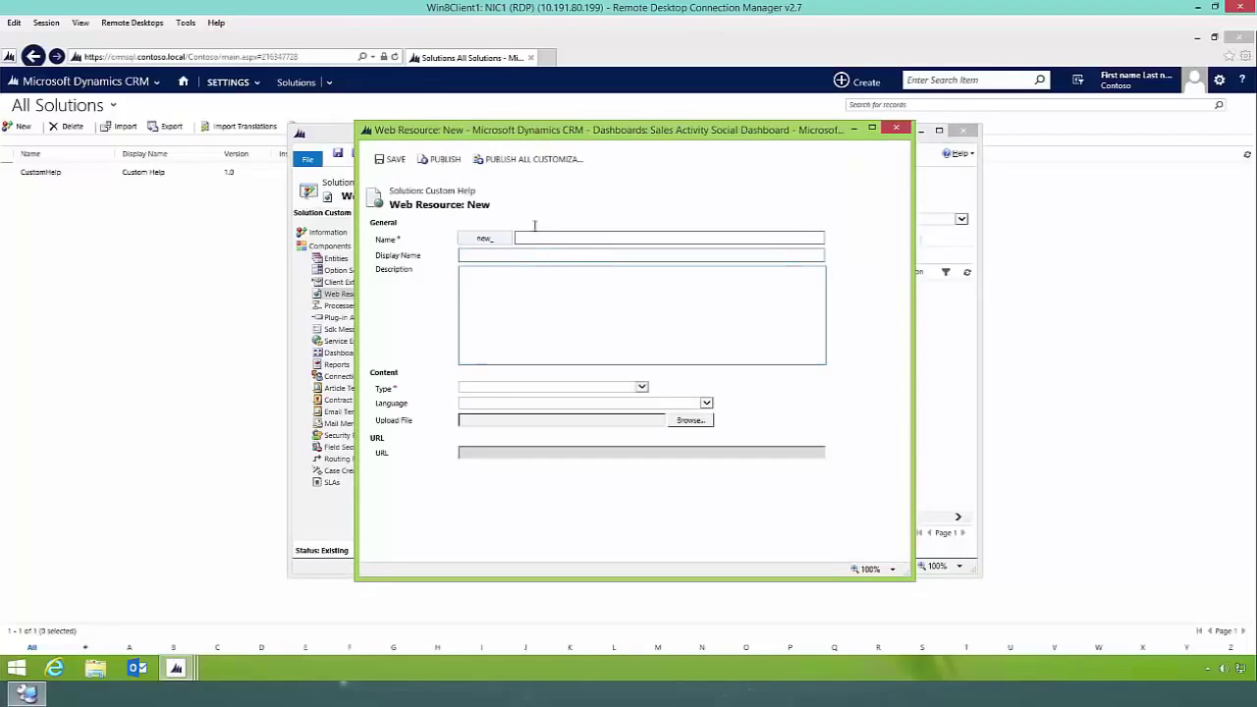
{"action": "left_click", "coordinate": [530, 238]}
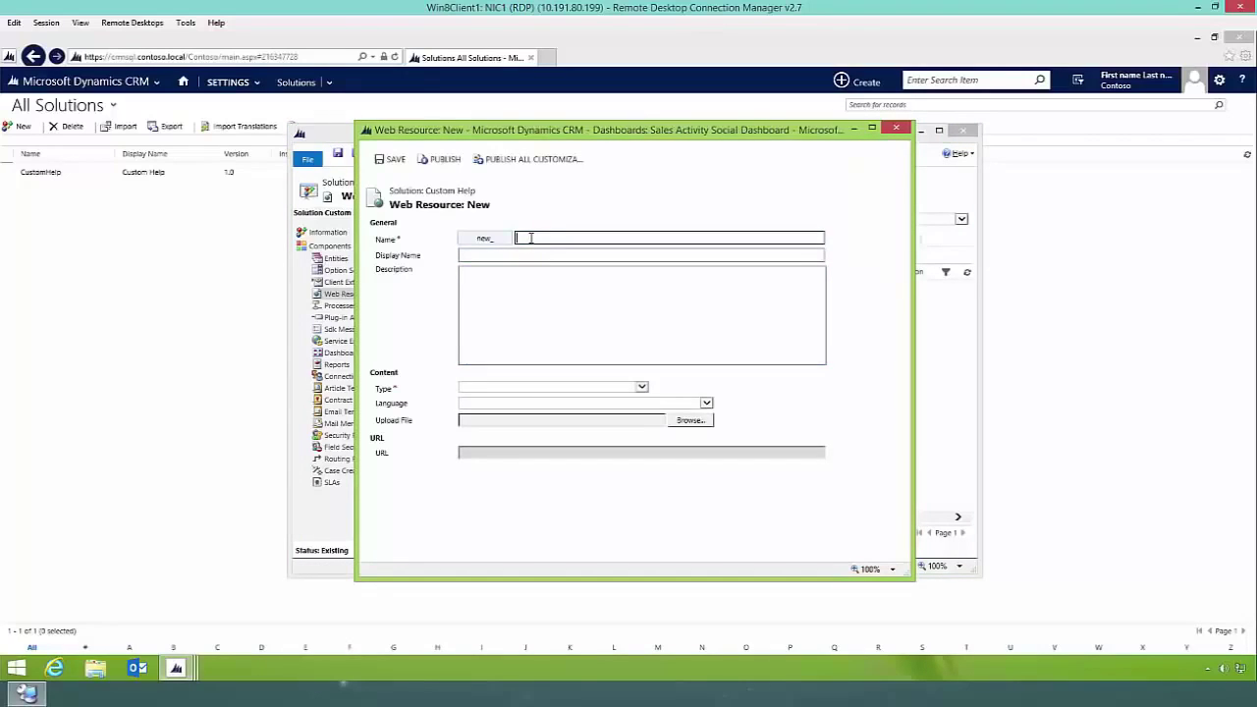
{"action": "type", "text": "/CustomHelp/mainpage.html"}
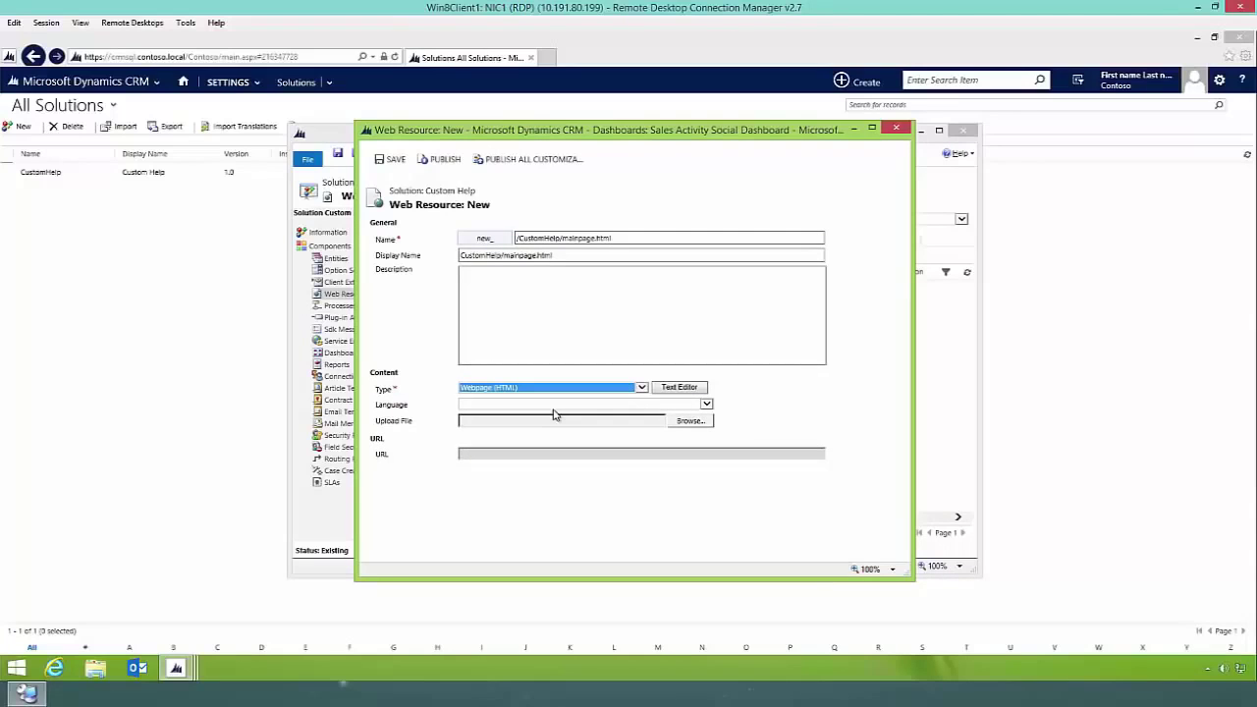
Open the content editor of the mainpage.html web resource and insert the logo.png web resource as an image
{"action": "left_click", "coordinate": [674, 389]}
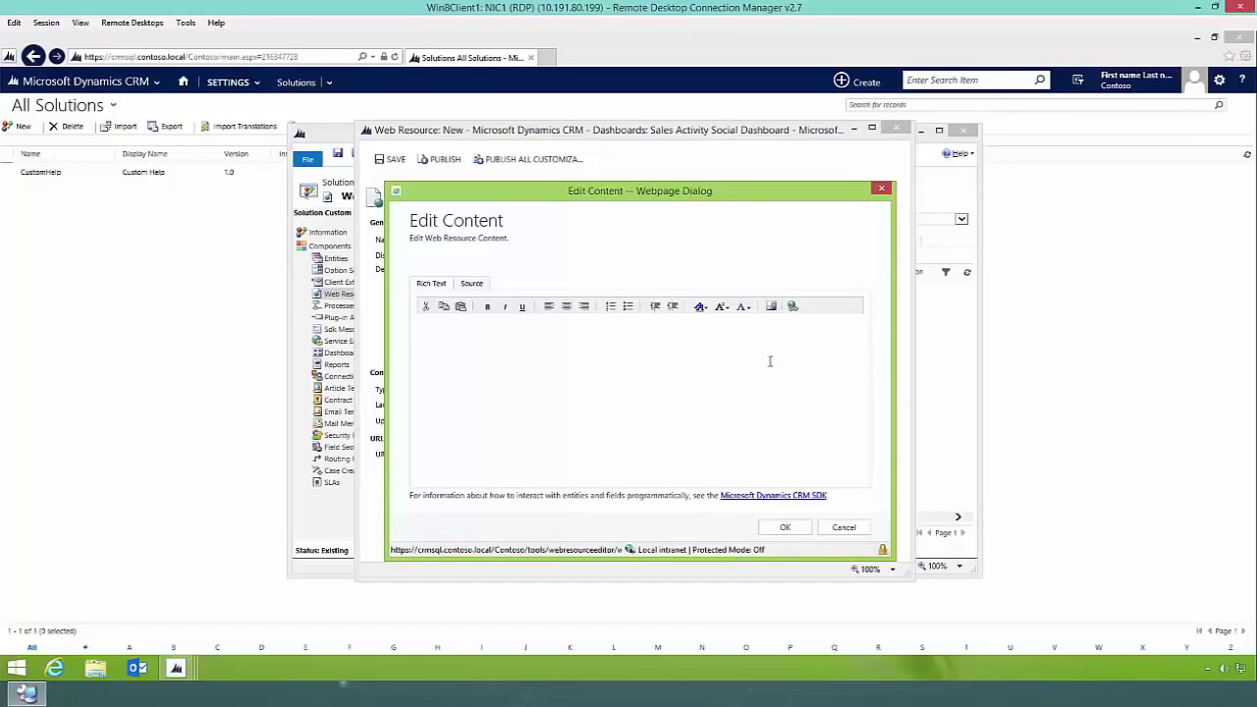
{"action": "left_click", "coordinate": [772, 309]}
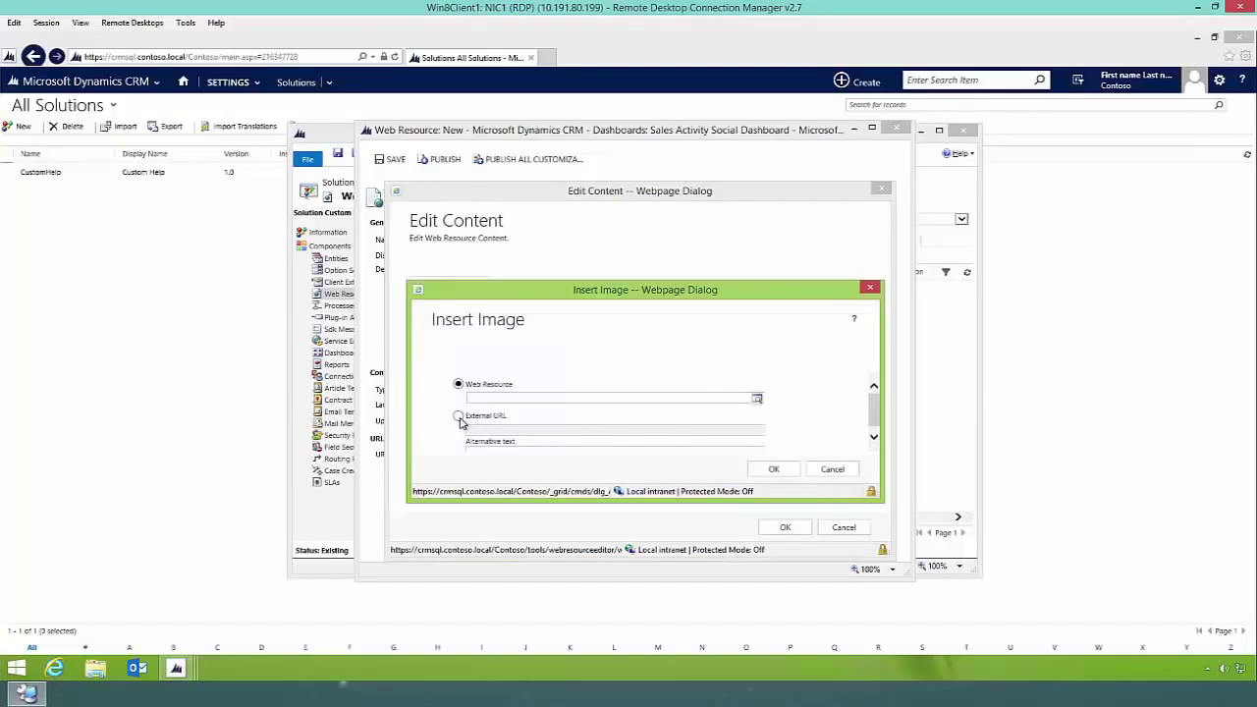
{"action": "left_click", "coordinate": [755, 401]}
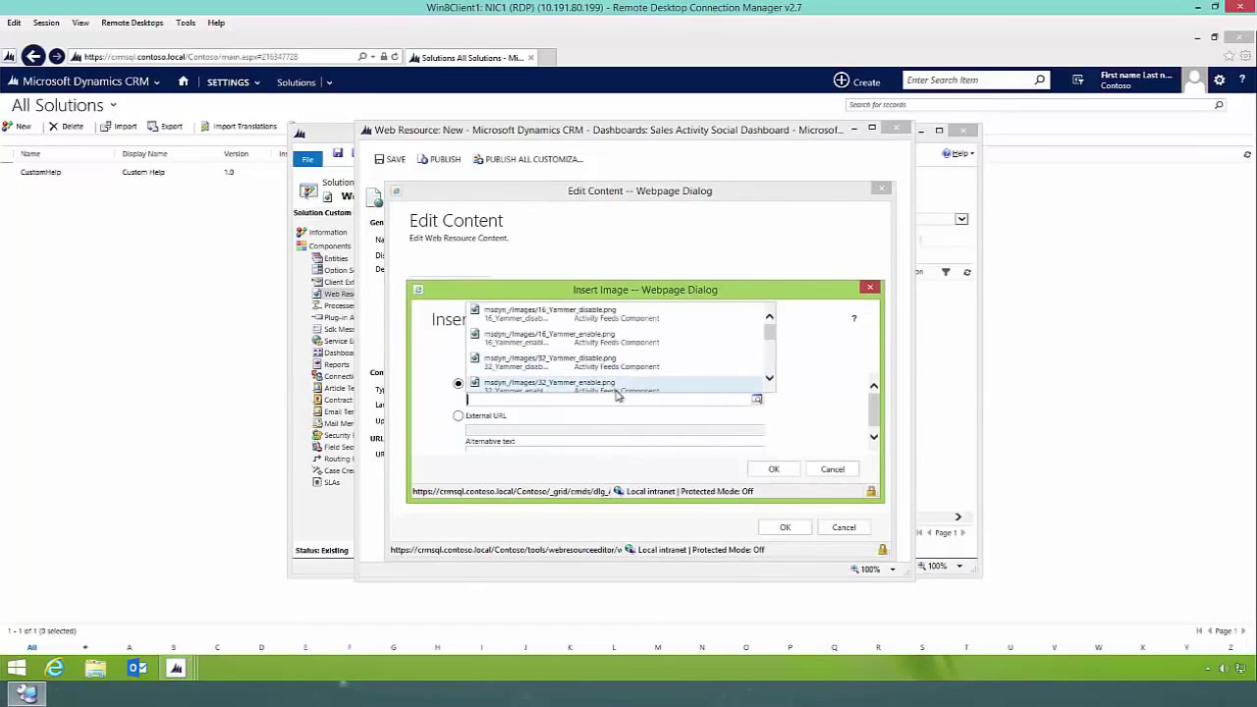
{"action": "left_click", "coordinate": [614, 388]}
{"action": "left_click", "coordinate": [775, 469]}
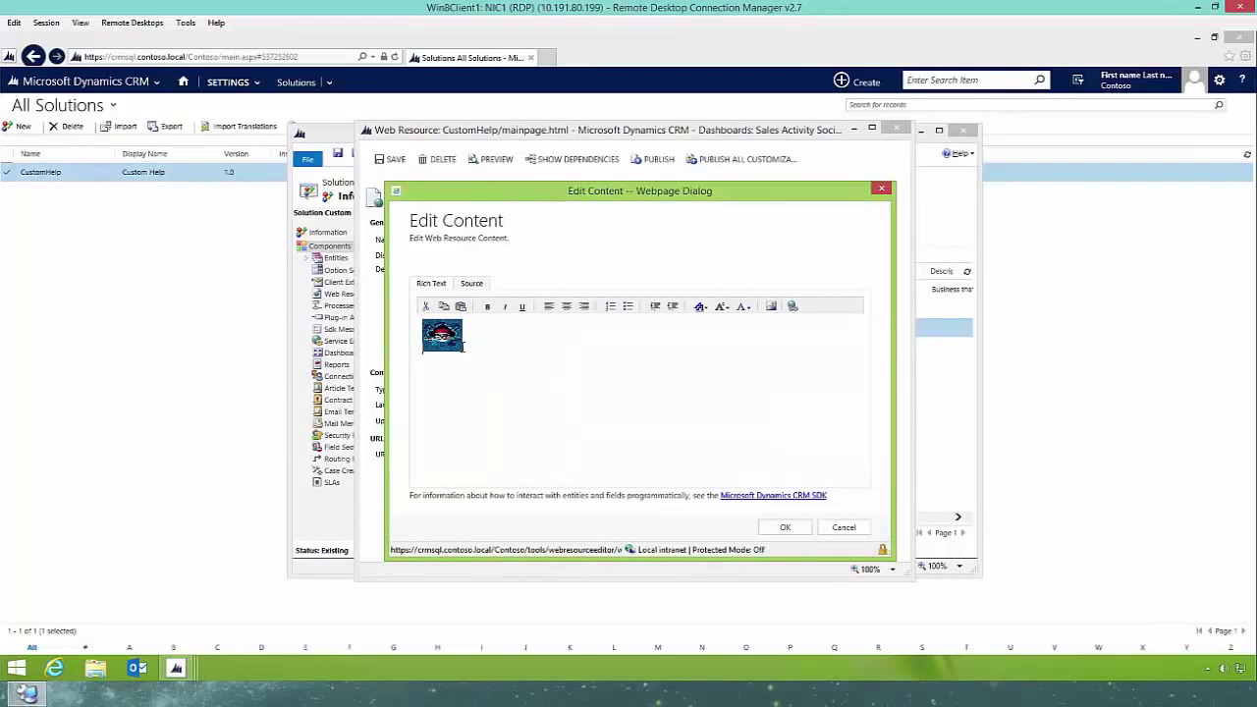
Center the logo image on the help page and enlarge it to roughly four times its width
{"action": "left_click", "coordinate": [456, 339]}
{"action": "left_click", "coordinate": [567, 308]}
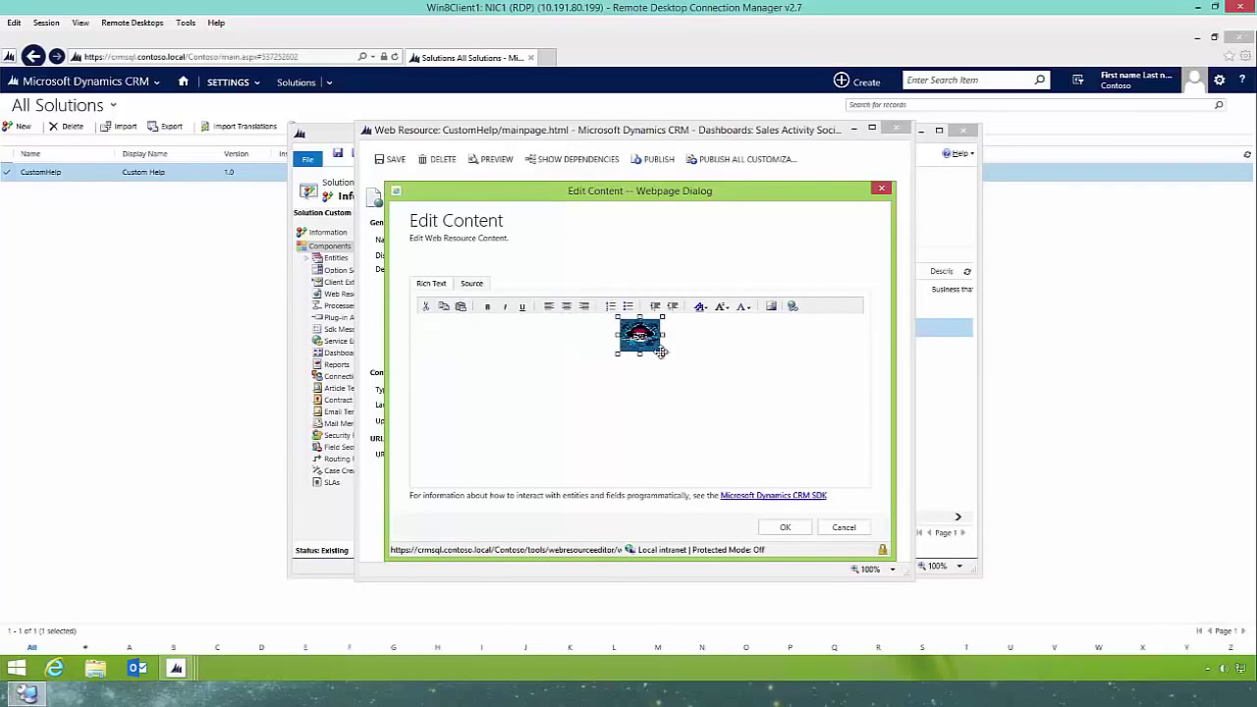
{"action": "left_click_drag", "start_coordinate": [661, 352], "coordinate": [715, 419]}
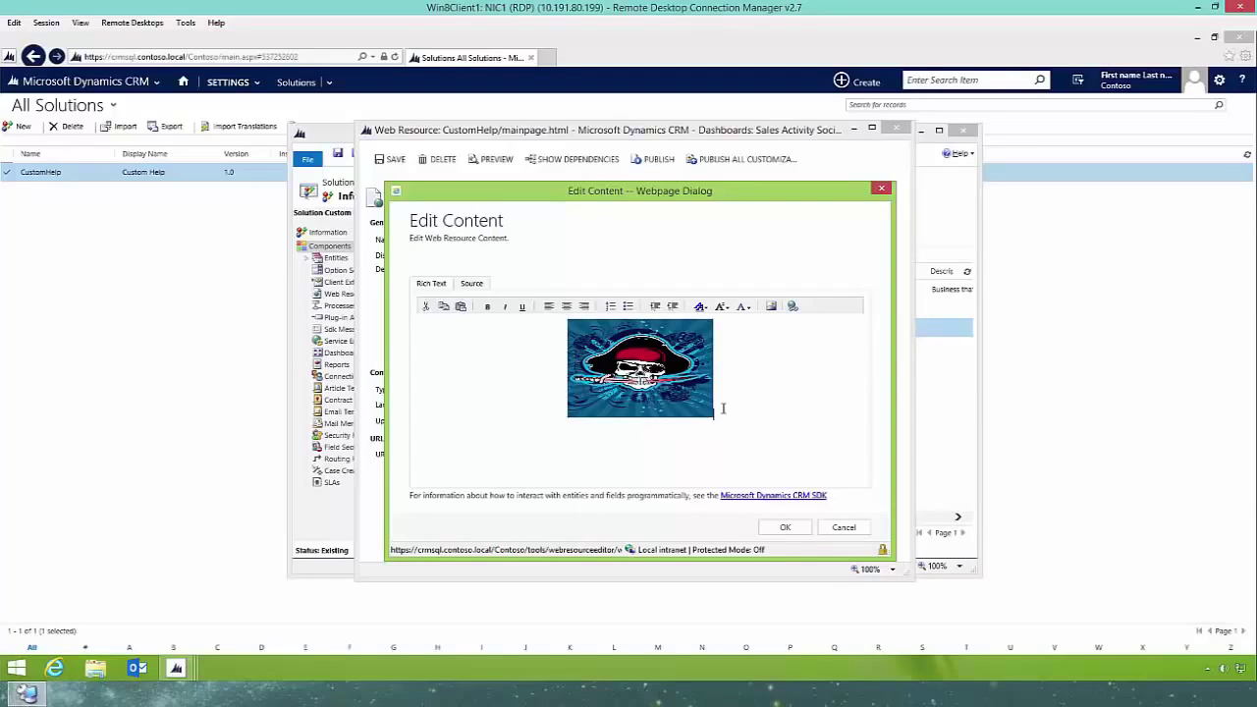
Add the text "Custom Help Be ARRRRRSOME!" below the logo, accept the content and save the web resource
{"action": "key", "text": "ctrl+v"}
{"action": "left_click", "coordinate": [785, 528]}
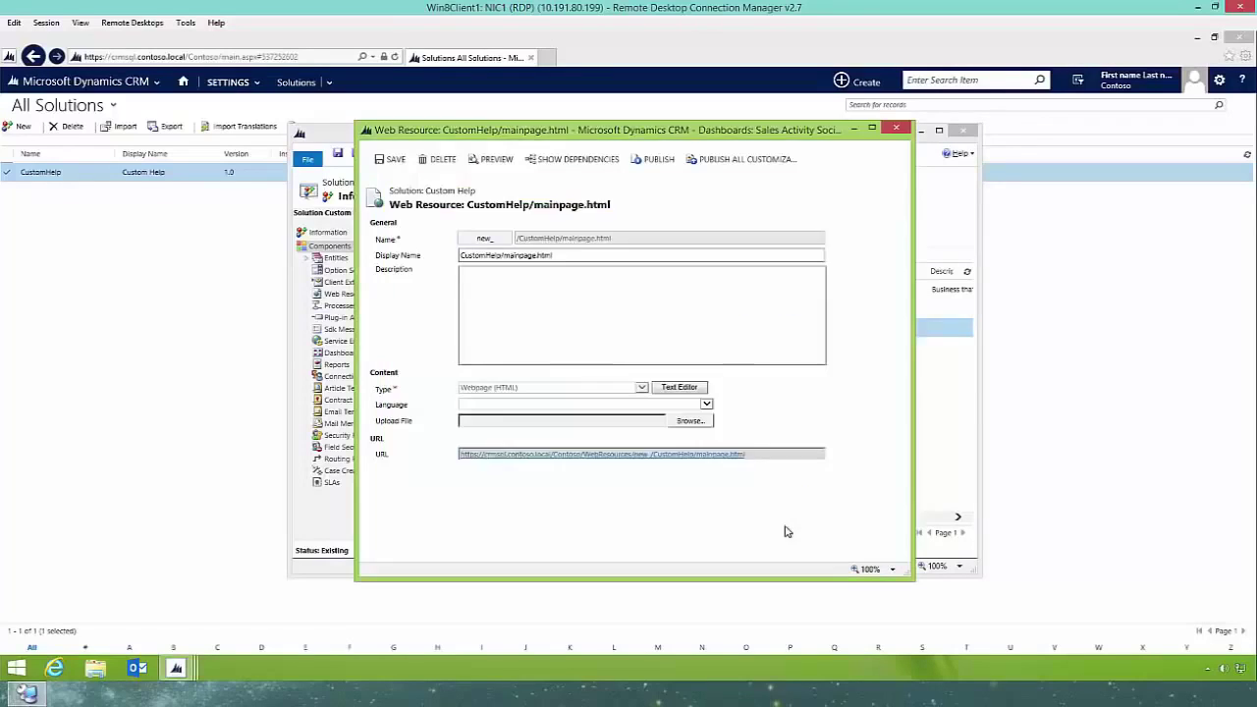
{"action": "key", "text": "ctrl+s"}
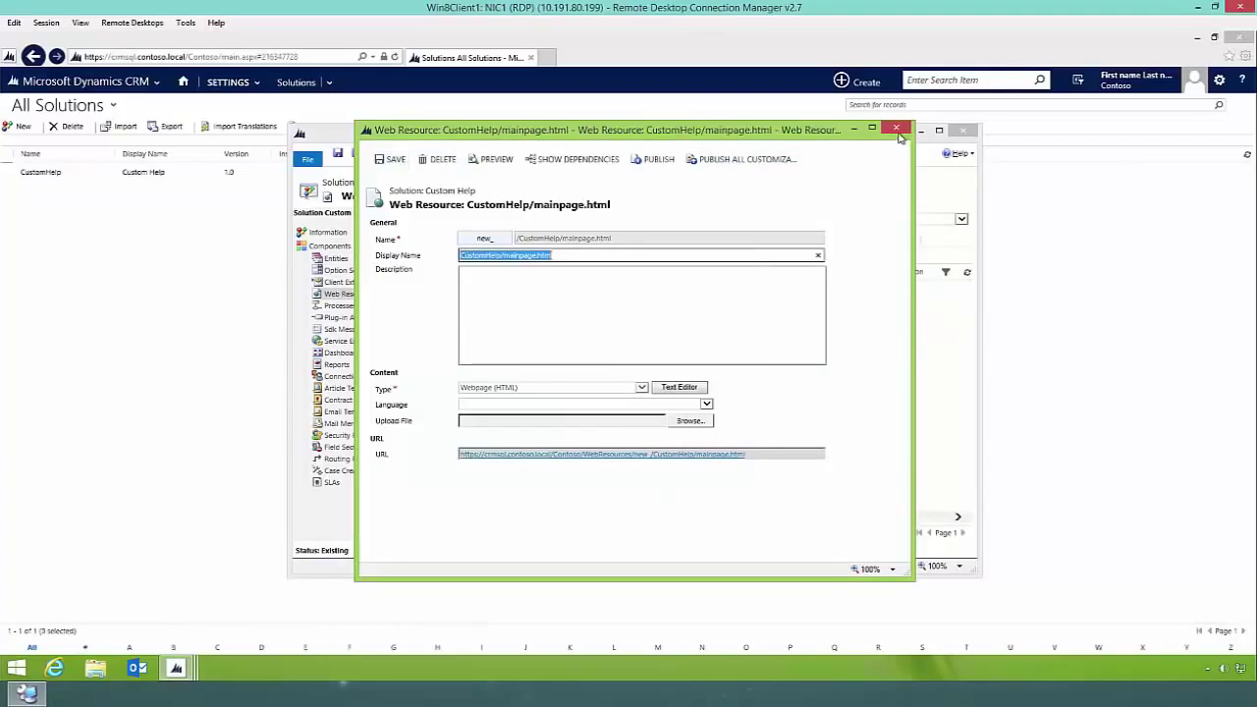
Copy the URL of the mainpage.html web resource and close its window
{"action": "left_click_drag", "start_coordinate": [789, 456], "coordinate": [444, 478]}
{"action": "key", "text": "ctrl+c"}
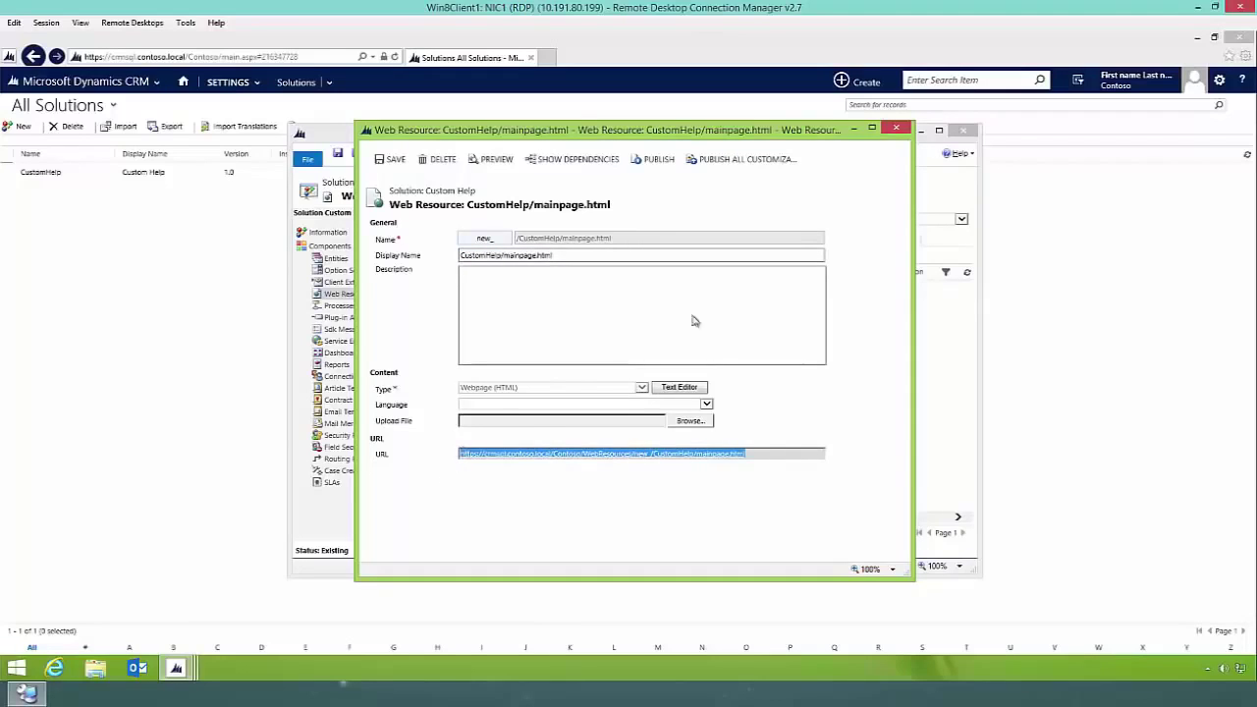
{"action": "left_click", "coordinate": [896, 127]}
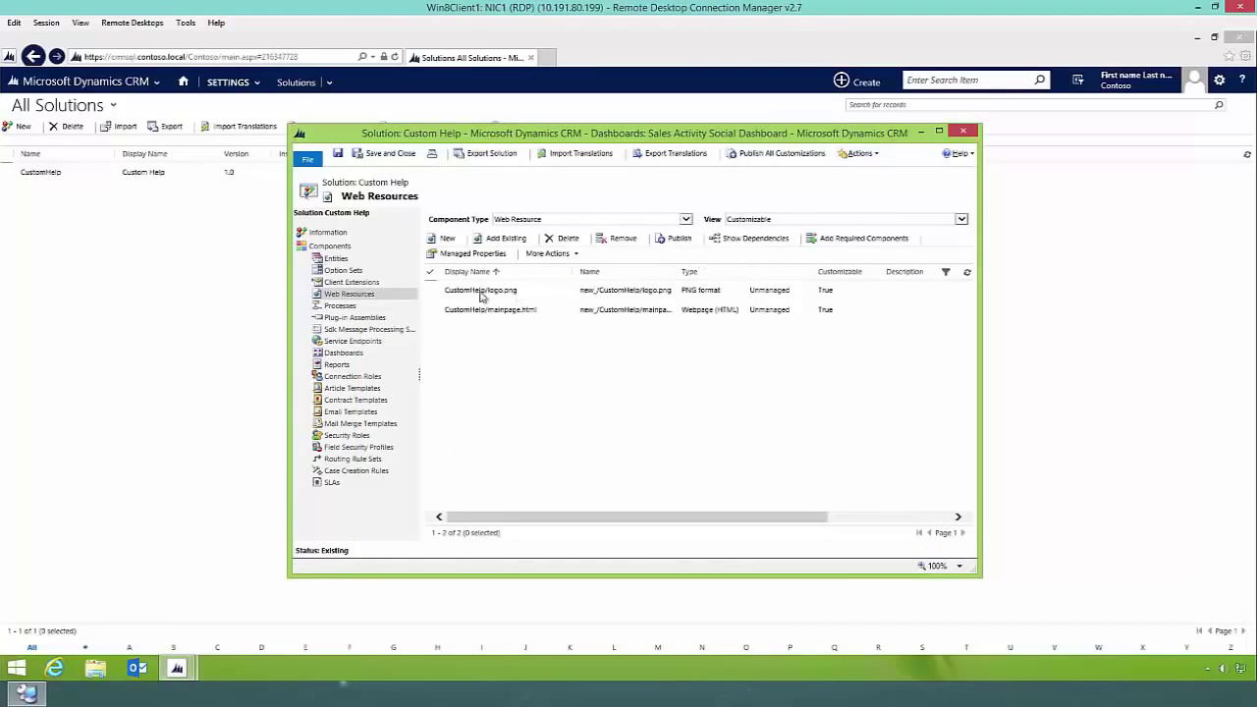
Add the existing Account entity to the Custom Help solution
{"action": "left_click", "coordinate": [336, 260]}
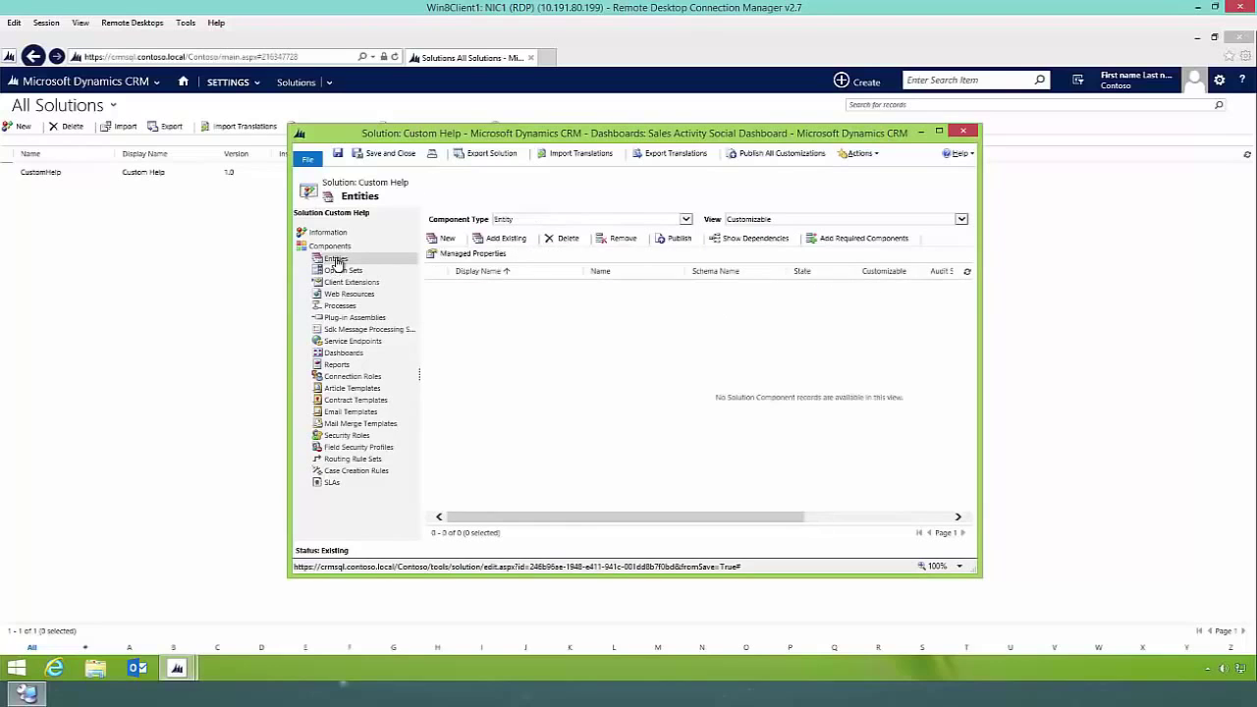
{"action": "left_click", "coordinate": [507, 240]}
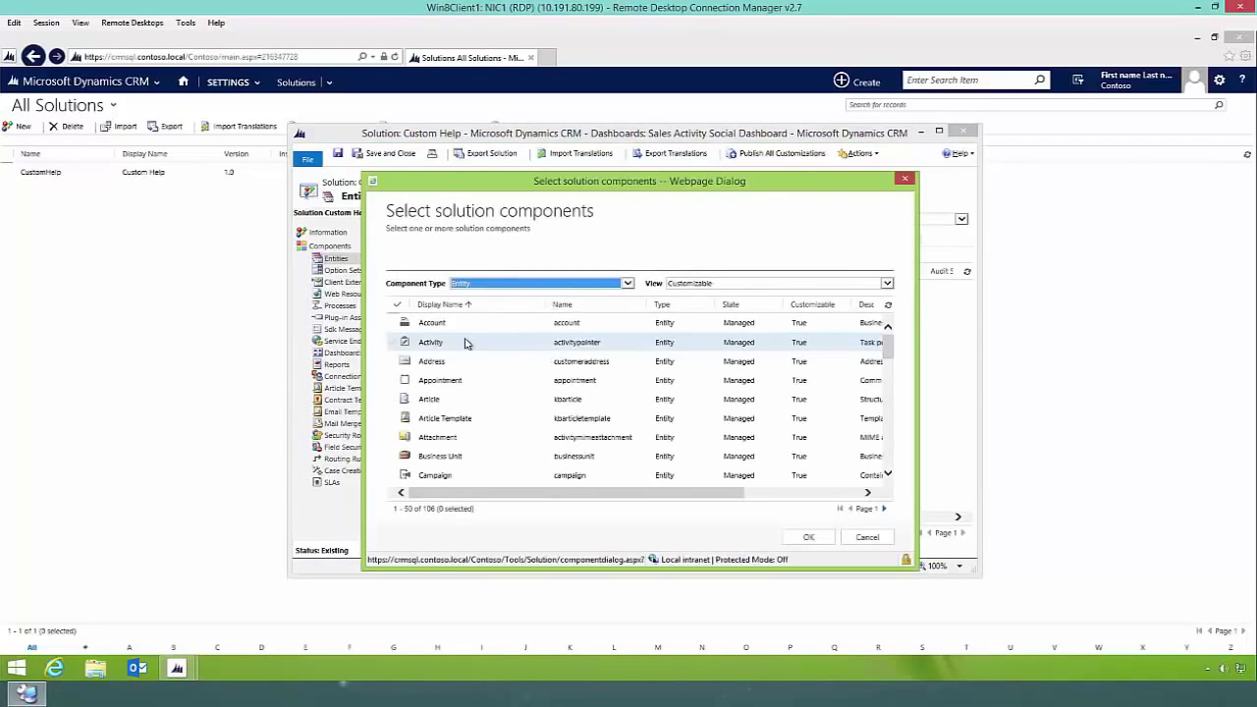
{"action": "left_click", "coordinate": [462, 327]}
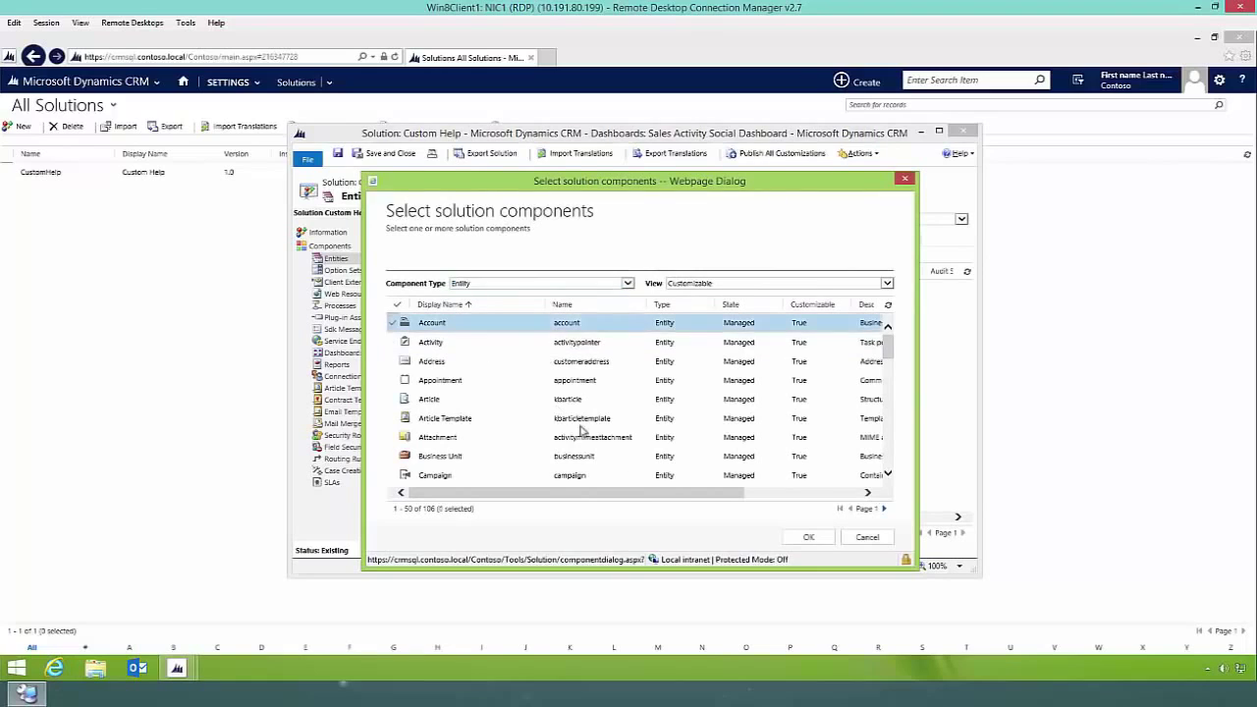
{"action": "left_click", "coordinate": [806, 539]}
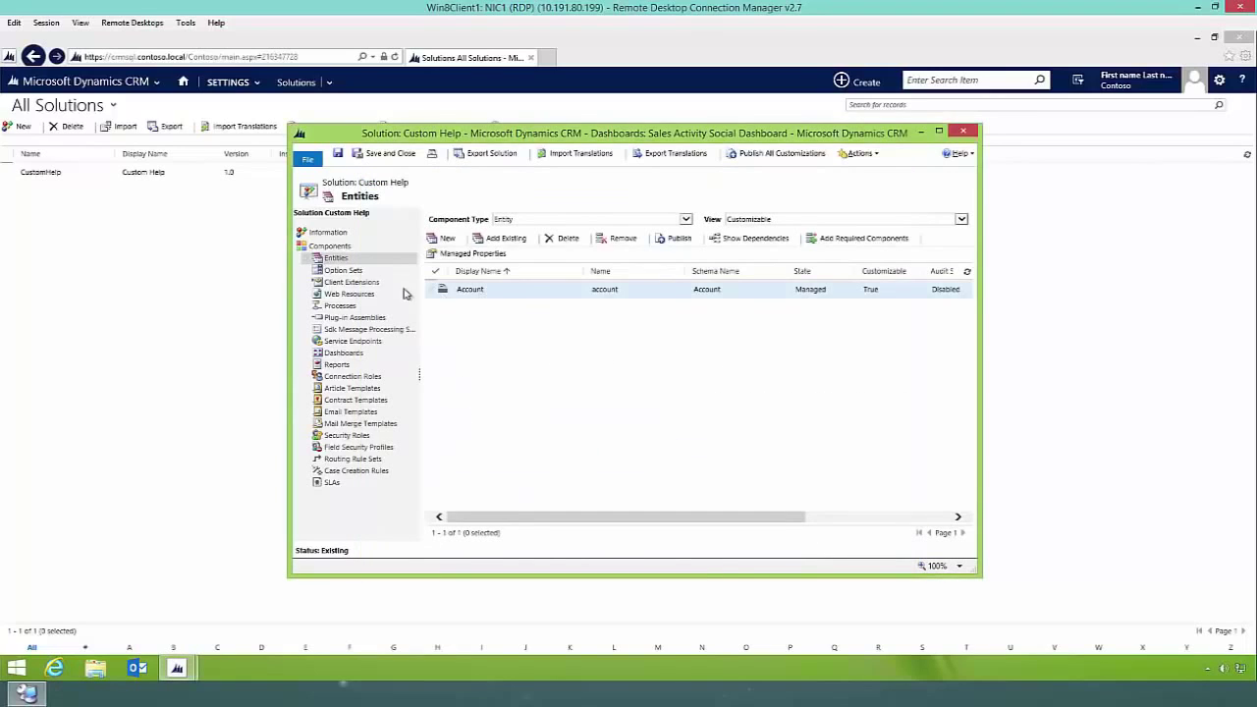
{"action": "left_click", "coordinate": [307, 258]}
{"action": "left_click", "coordinate": [339, 270]}
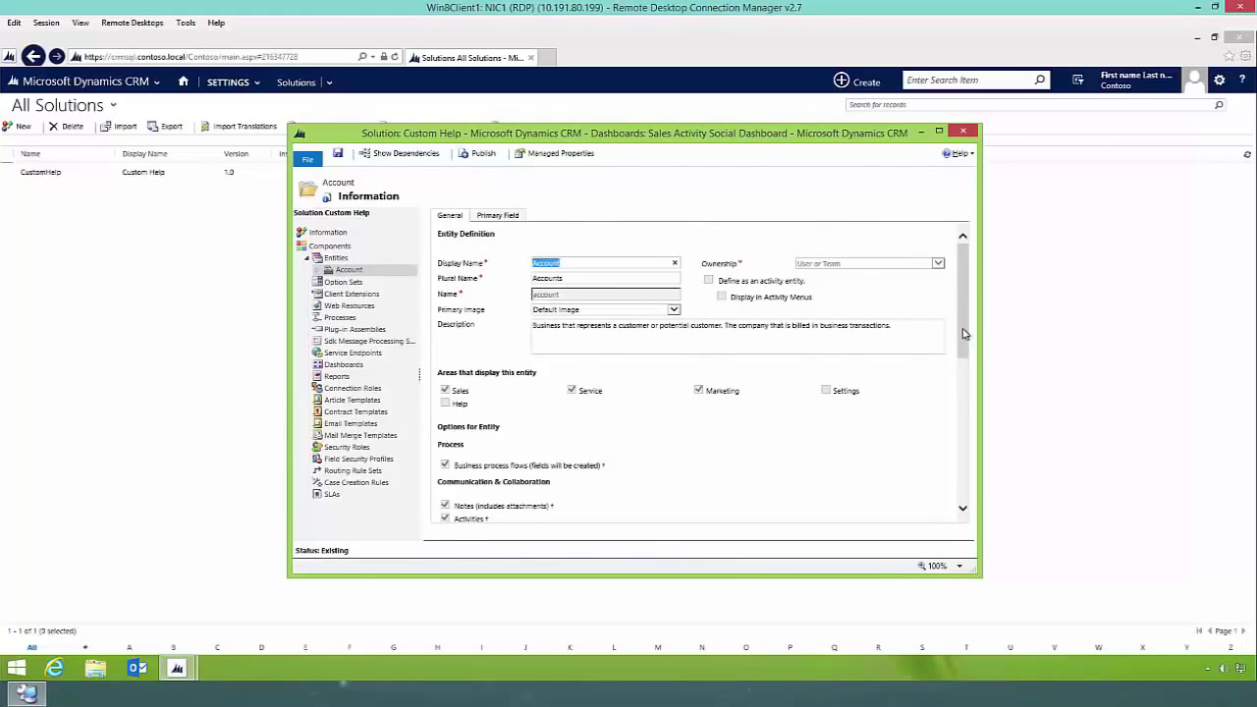
{"action": "left_click_drag", "start_coordinate": [967, 337], "coordinate": [963, 491]}
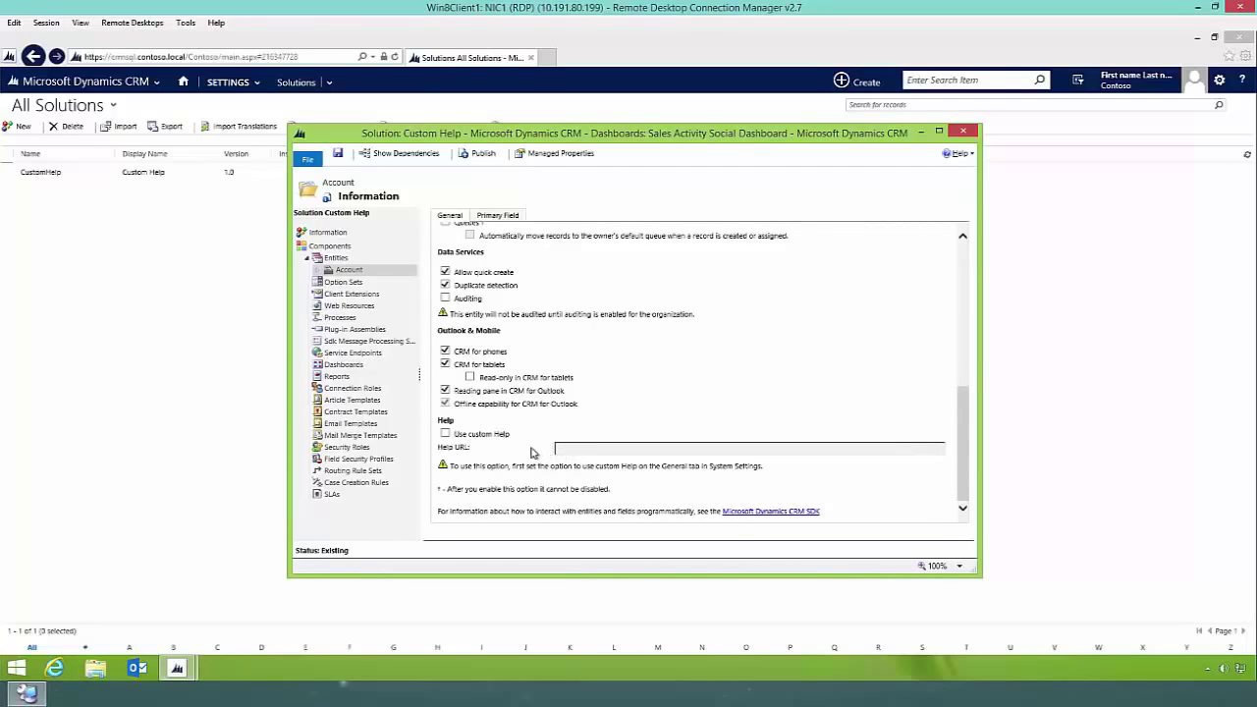
{"action": "left_click", "coordinate": [445, 433]}
{"action": "left_click", "coordinate": [574, 449]}
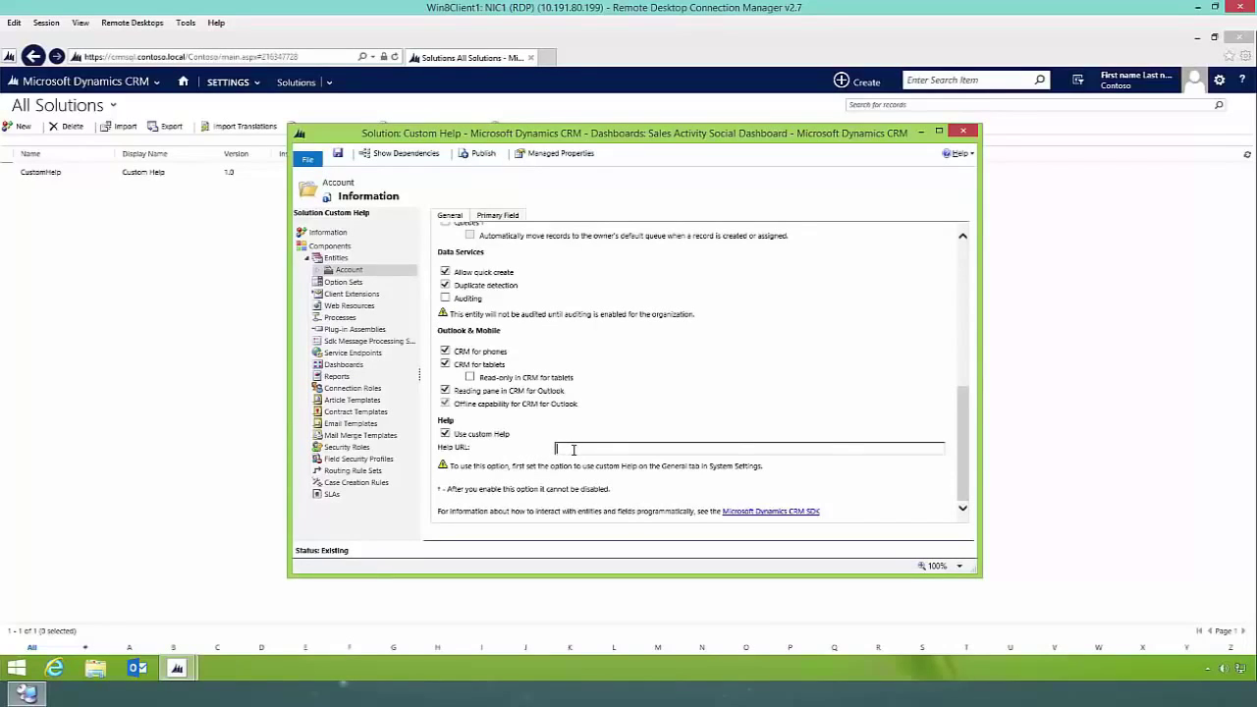
{"action": "key", "text": "ctrl+v"}
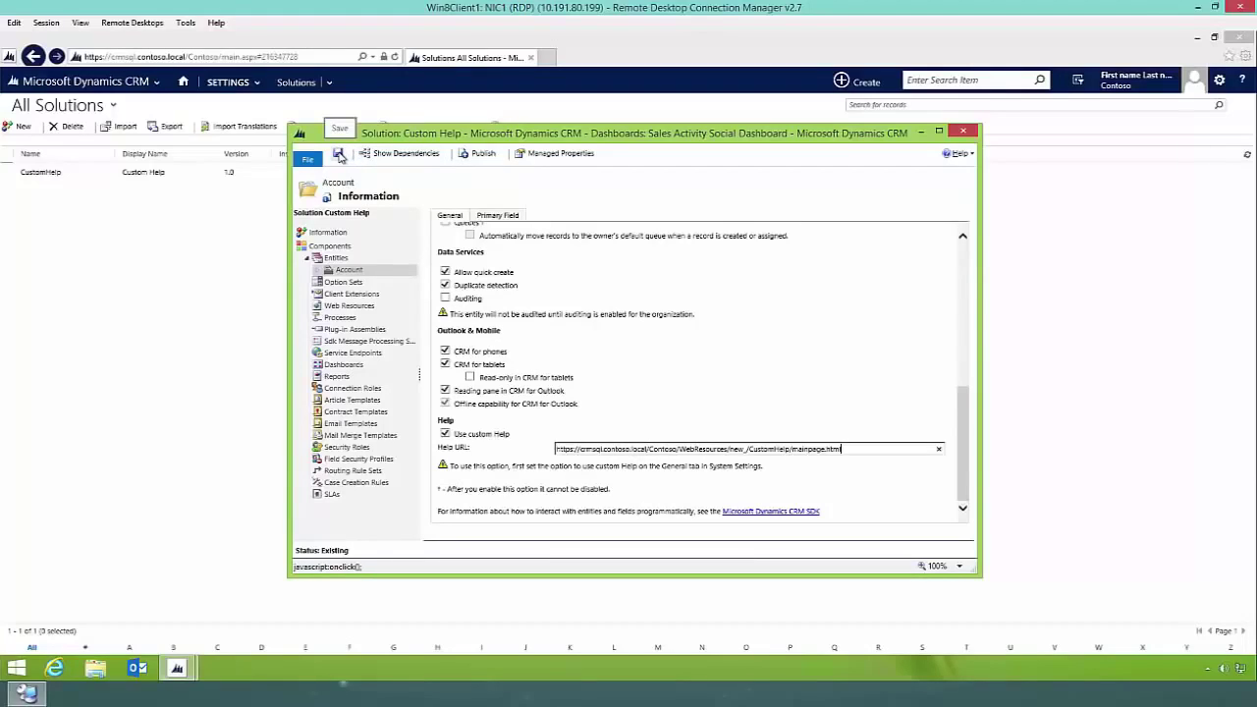
{"action": "left_click", "coordinate": [339, 156]}
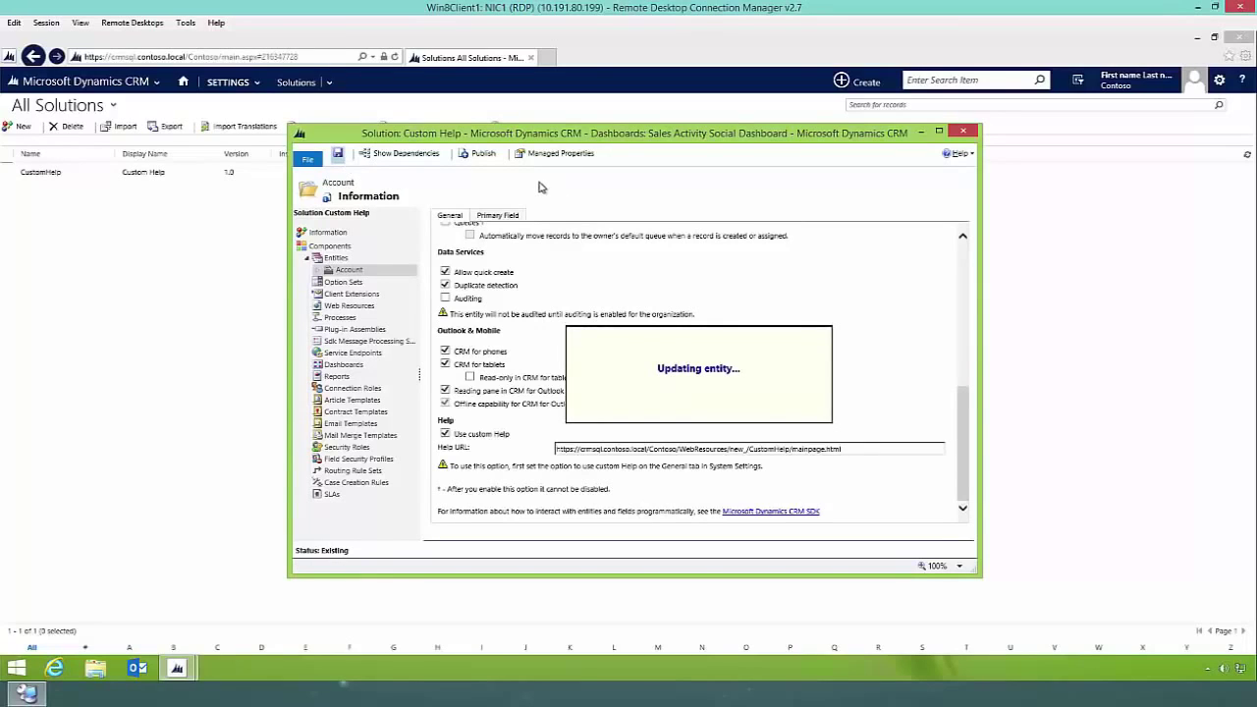
{"action": "left_click", "coordinate": [484, 154]}
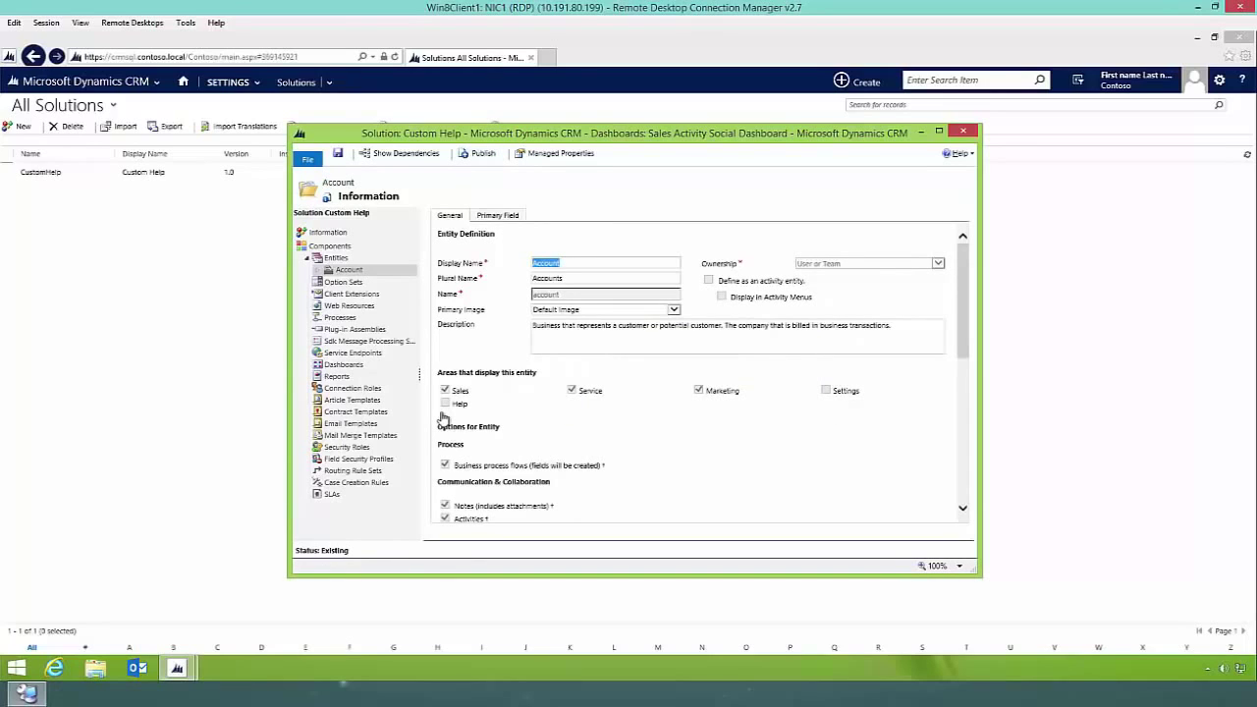
Reload the main CRM page, go to the Accounts list in Sales and open its help page
{"action": "left_click", "coordinate": [246, 81]}
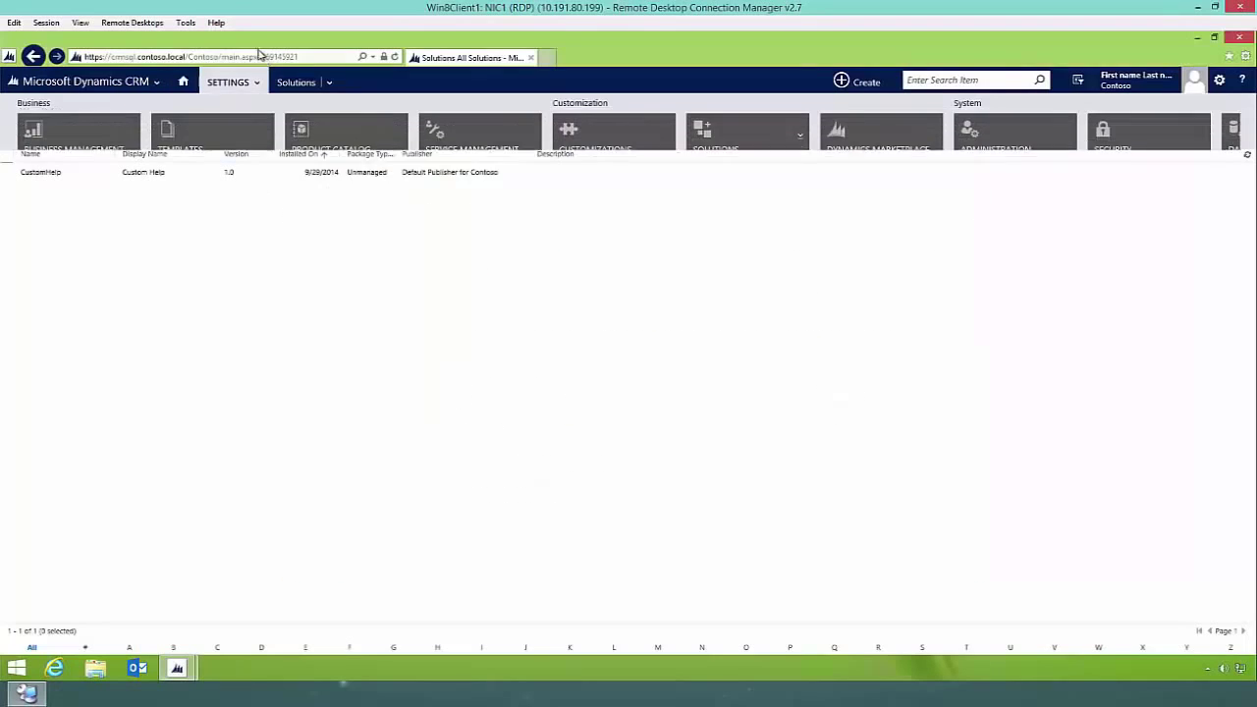
{"action": "left_click", "coordinate": [395, 57]}
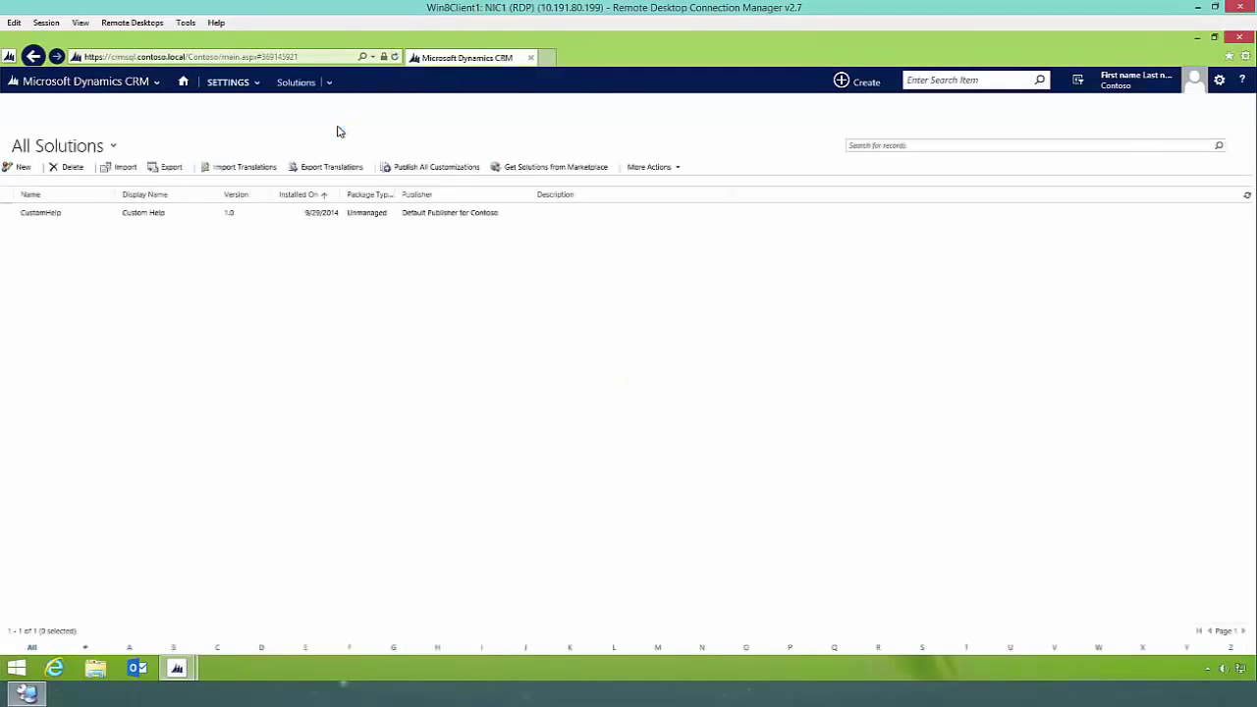
{"action": "left_click", "coordinate": [138, 84]}
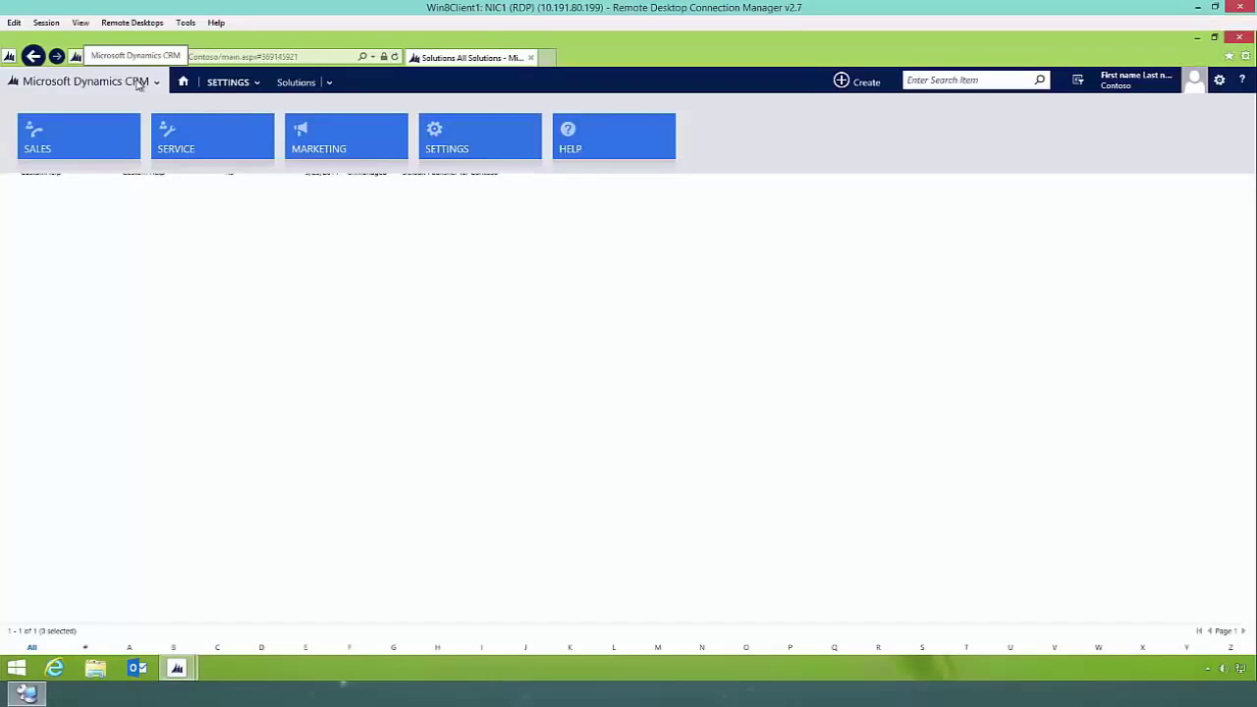
{"action": "left_click", "coordinate": [92, 129]}
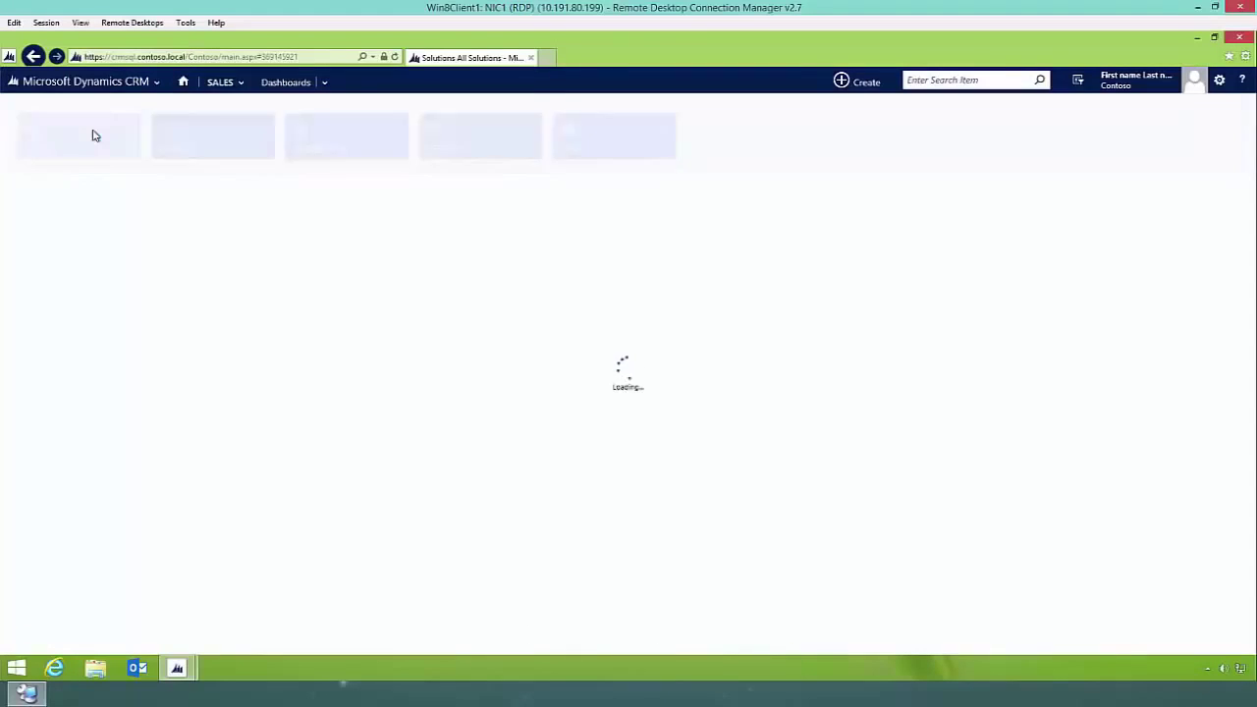
{"action": "left_click", "coordinate": [224, 85]}
{"action": "left_click", "coordinate": [429, 137]}
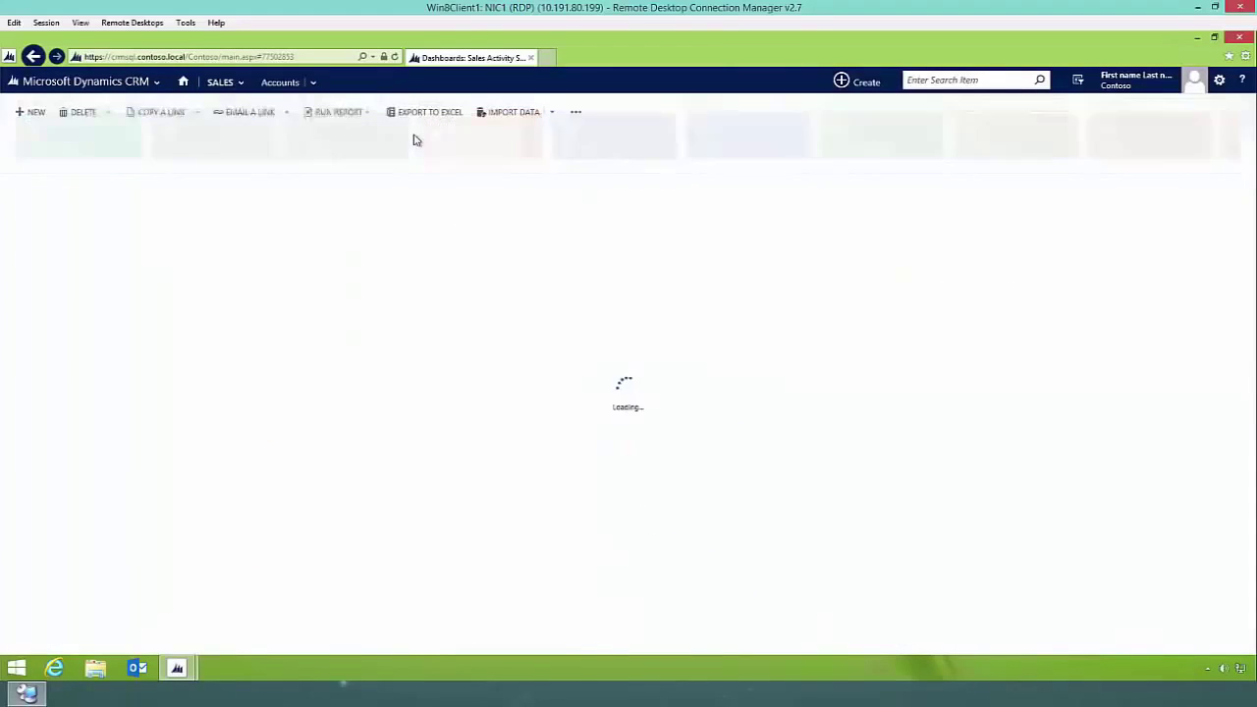
{"action": "left_click", "coordinate": [1242, 83]}
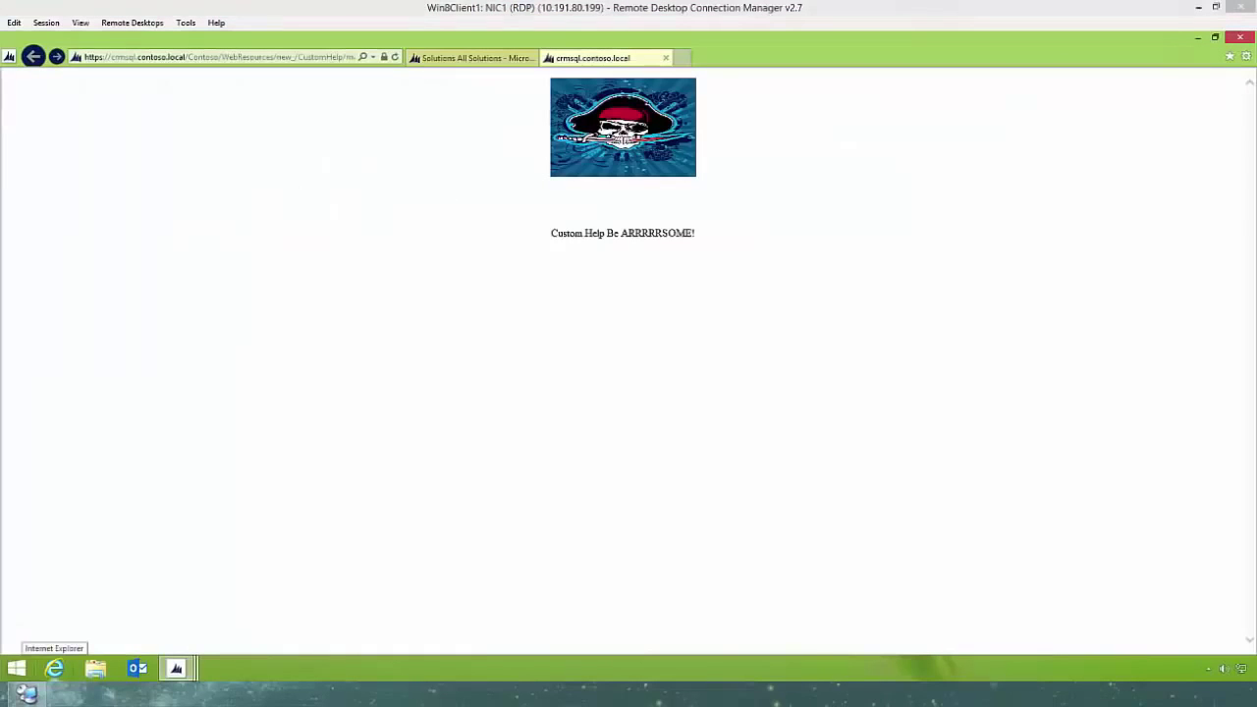